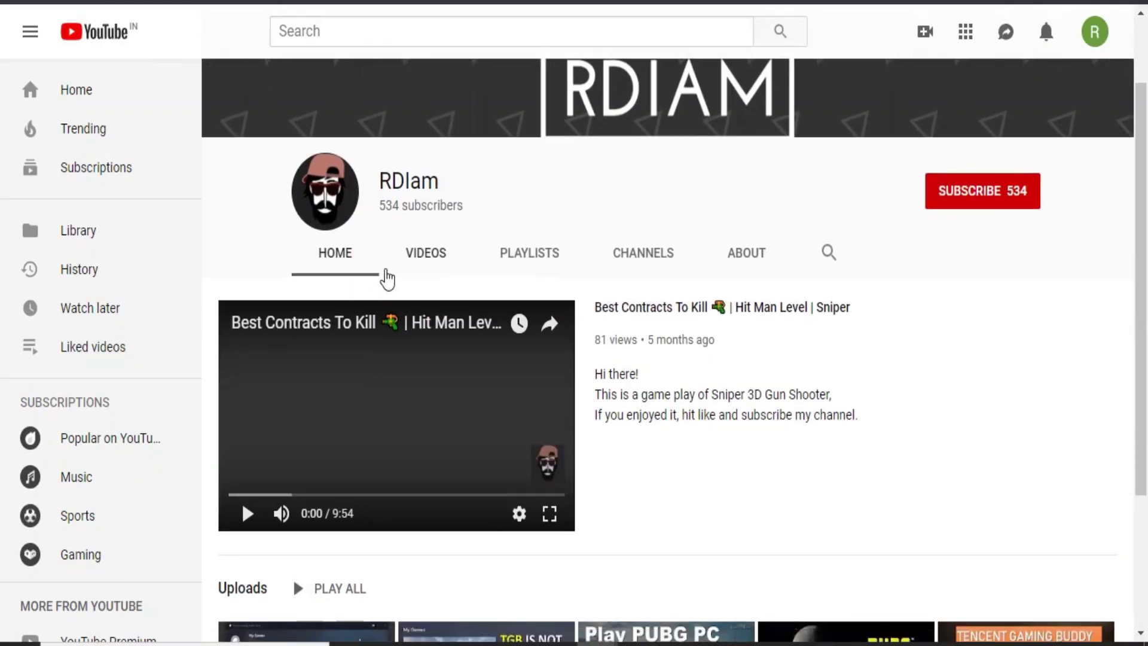
Scroll up the RDIam channel page until the banner and subscriber count are fully visible
scroll(923, 140, "up", 2)
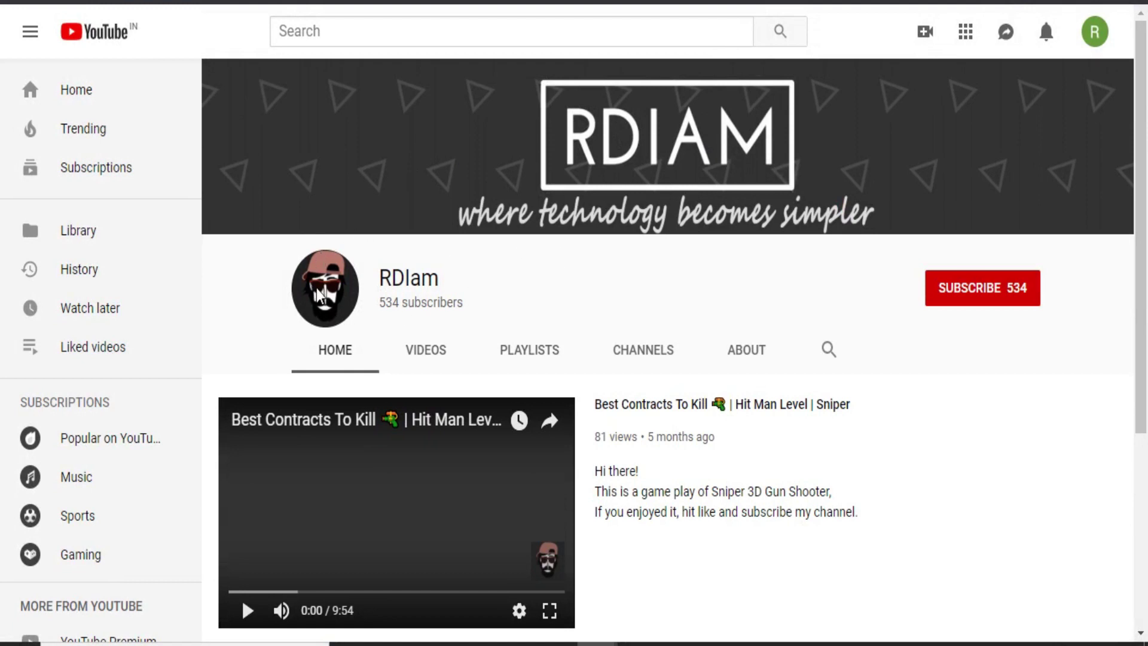
Subscribe to RDIam with the bell set to all notifications, then select the form's Name field
left_click_drag(379, 272, 474, 266)
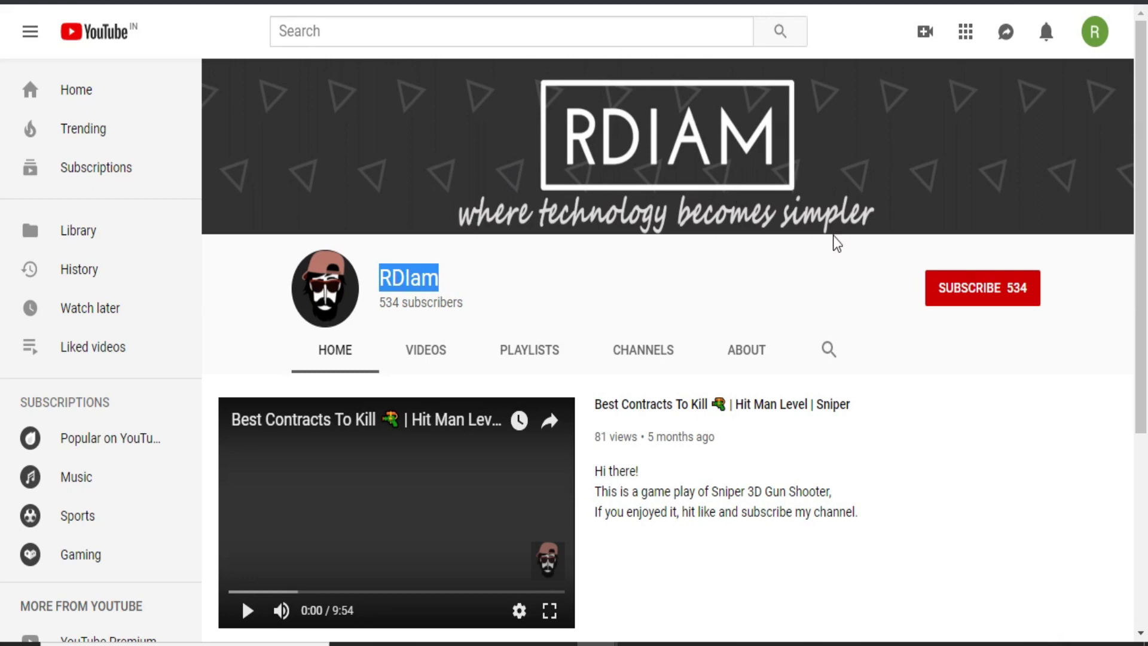
left_click(945, 387)
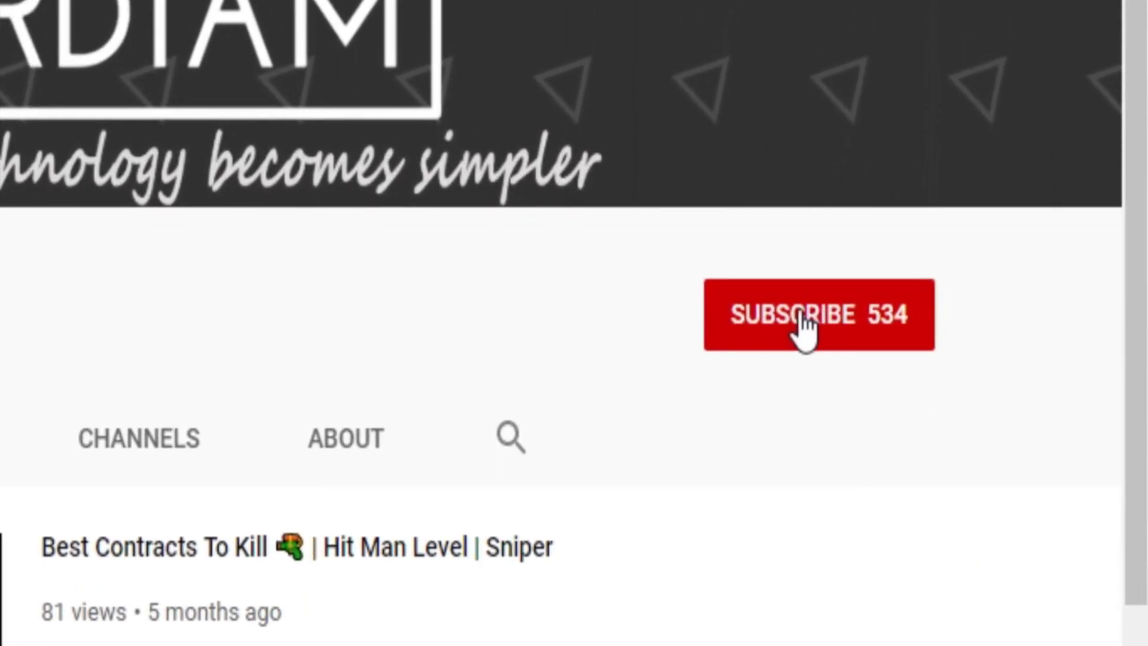
left_click(973, 287)
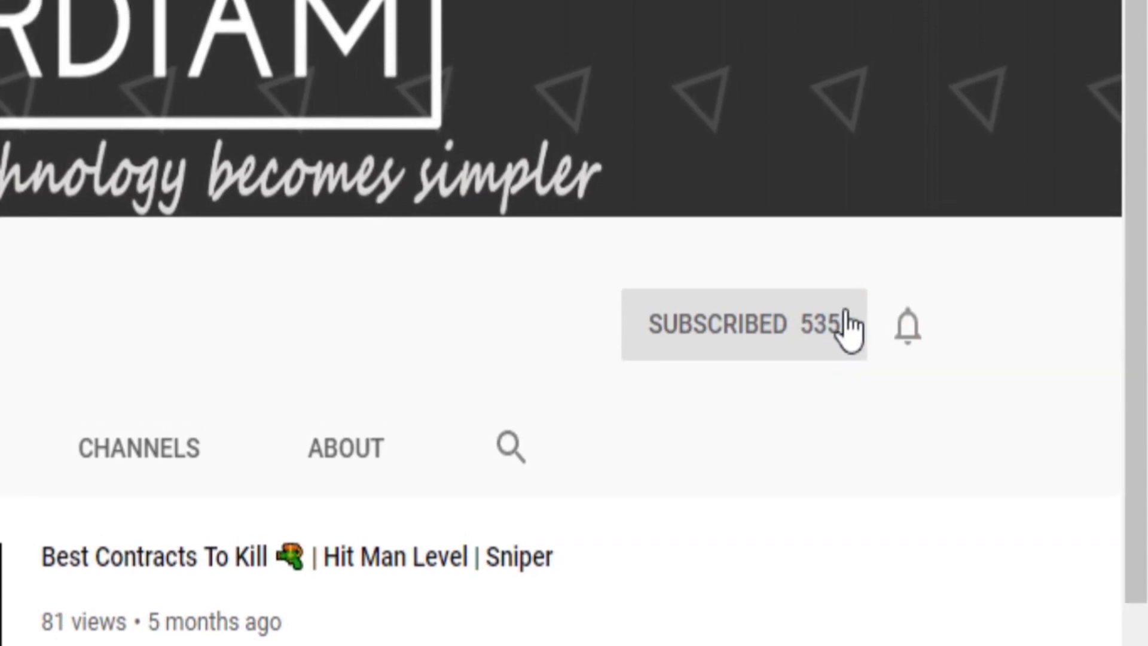
left_click(907, 330)
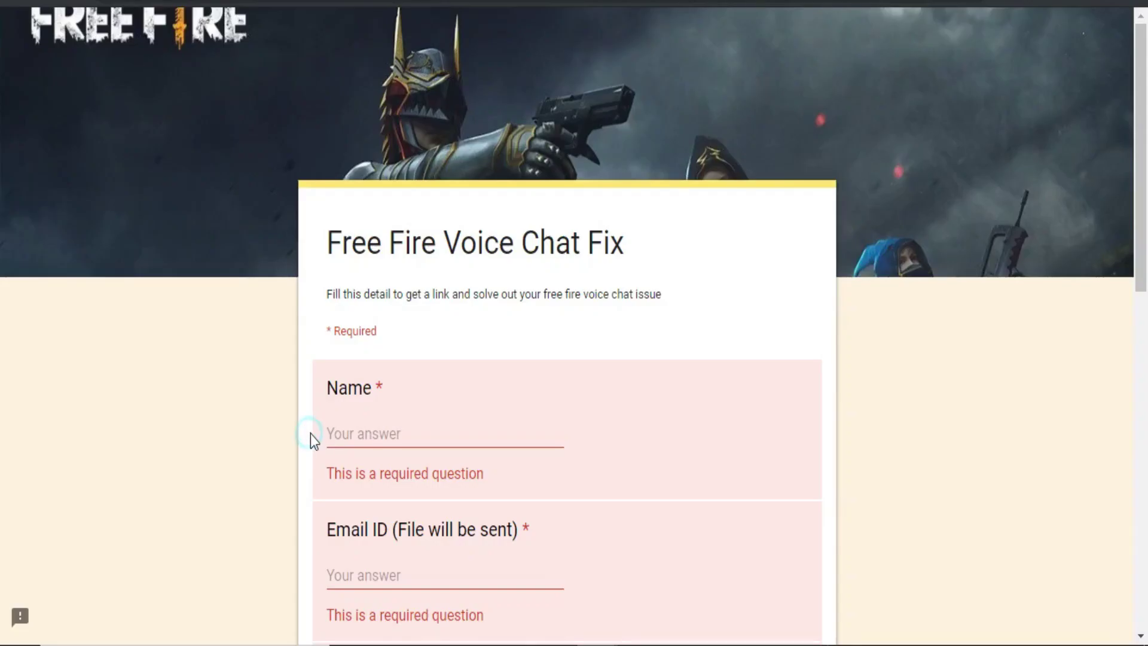
left_click(356, 435)
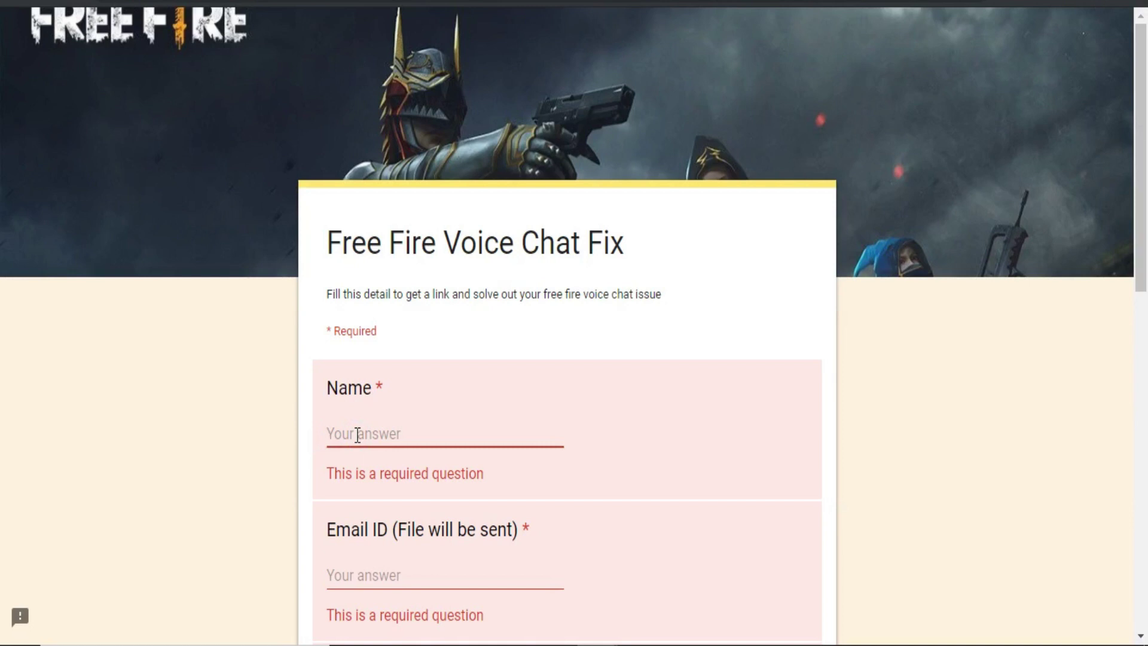
Enter a name and begin the email address in the Free Fire Voice Chat Fix form
Enter the e-mail address and answer System RAM with 4
type("Exam")
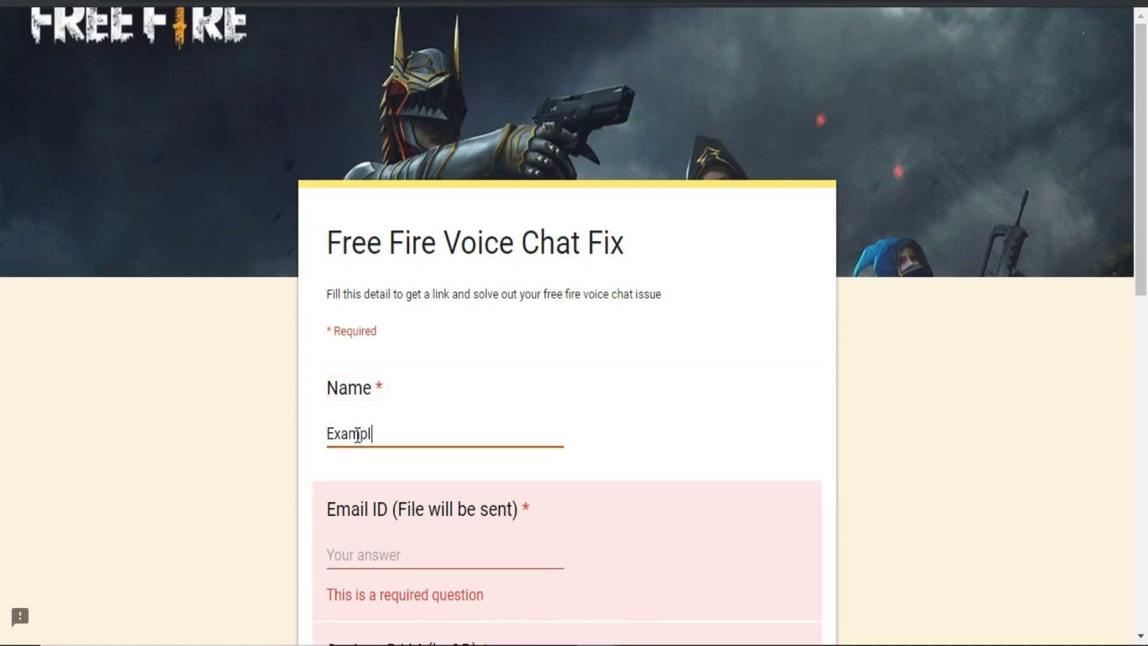
type("ple")
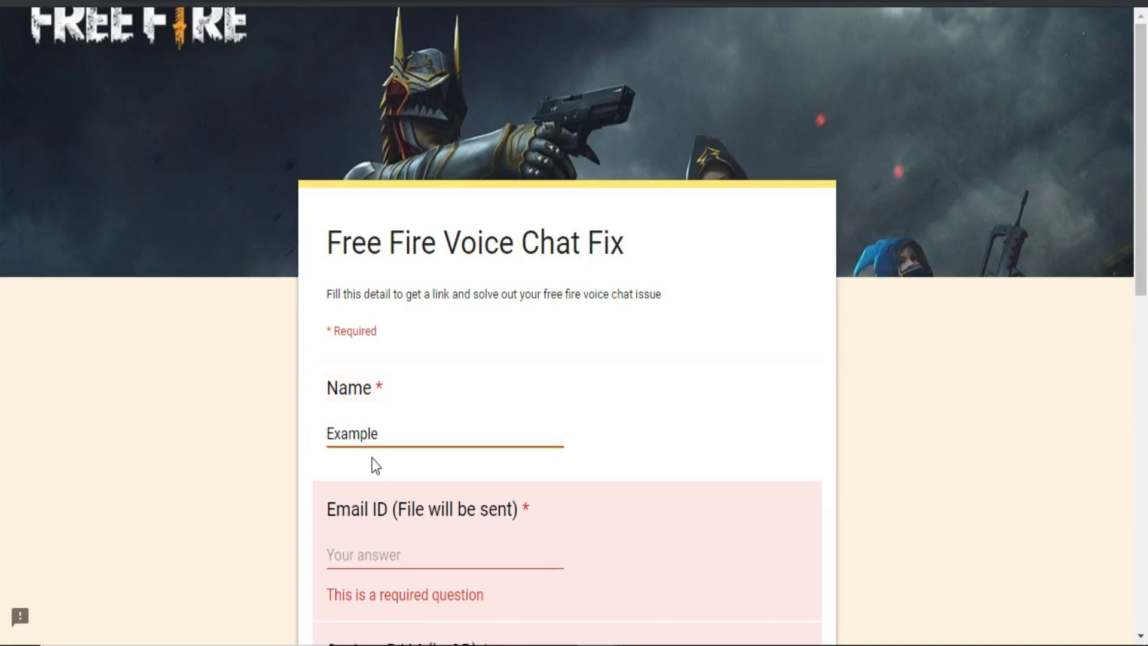
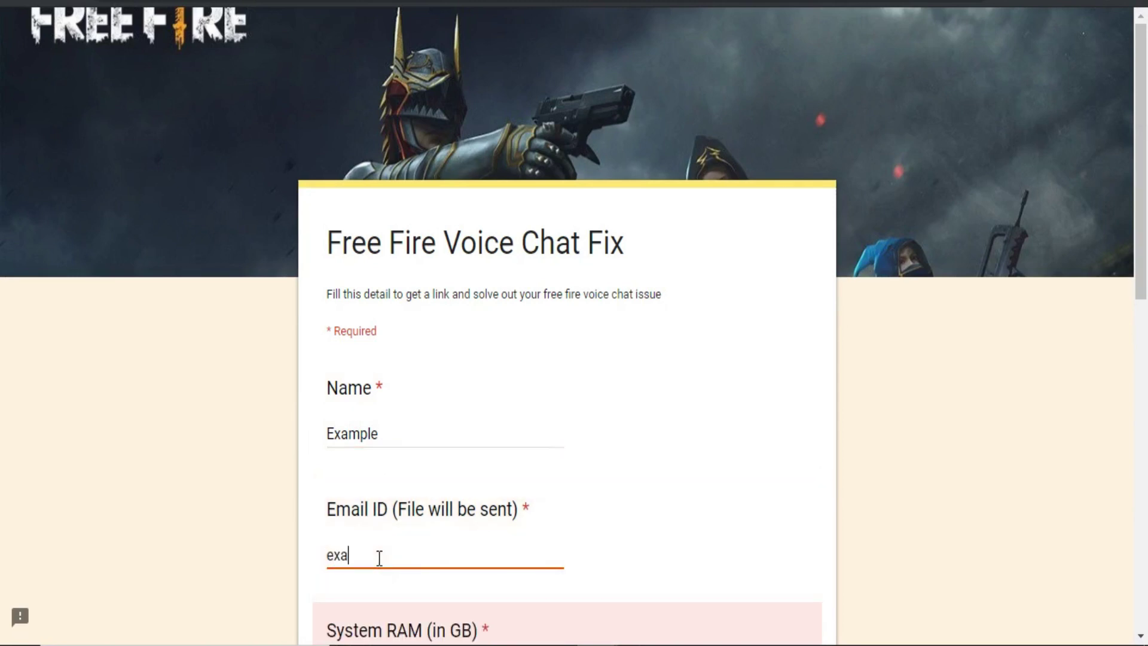
Enter a name and begin the email address in the Free Fire Voice Chat Fix form
Enter the e-mail address and answer System RAM with 4
type("mple@g.com")
left_click_drag(397, 509, 513, 508)
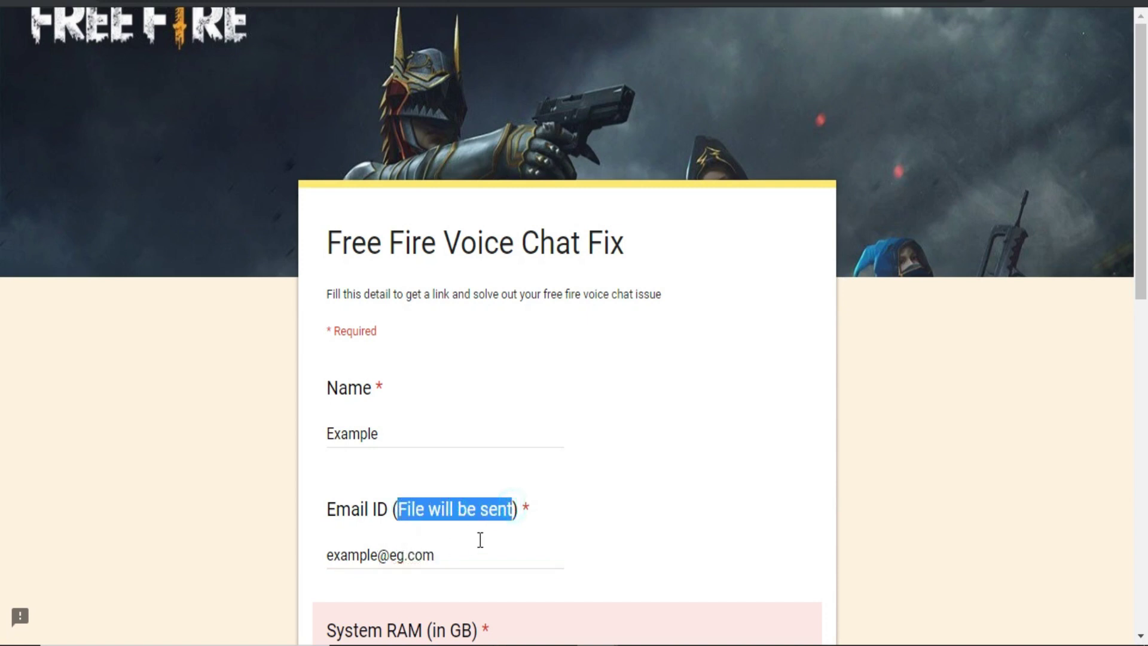
left_click(465, 483)
scroll(465, 483, "down", 5)
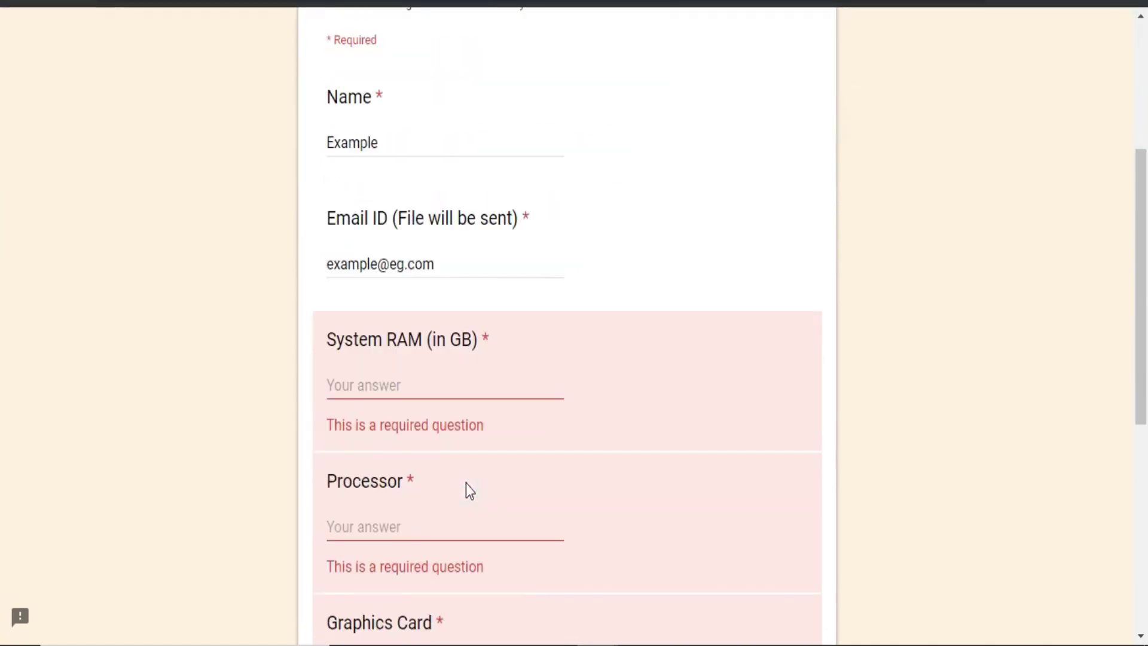
left_click(425, 388)
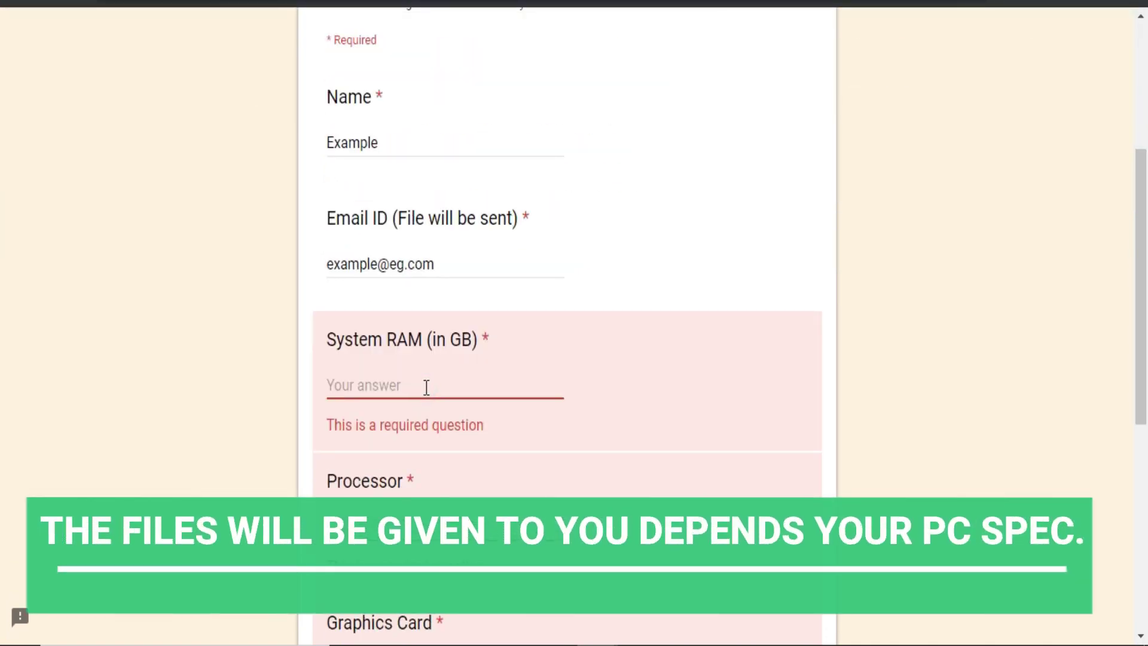
type("4")
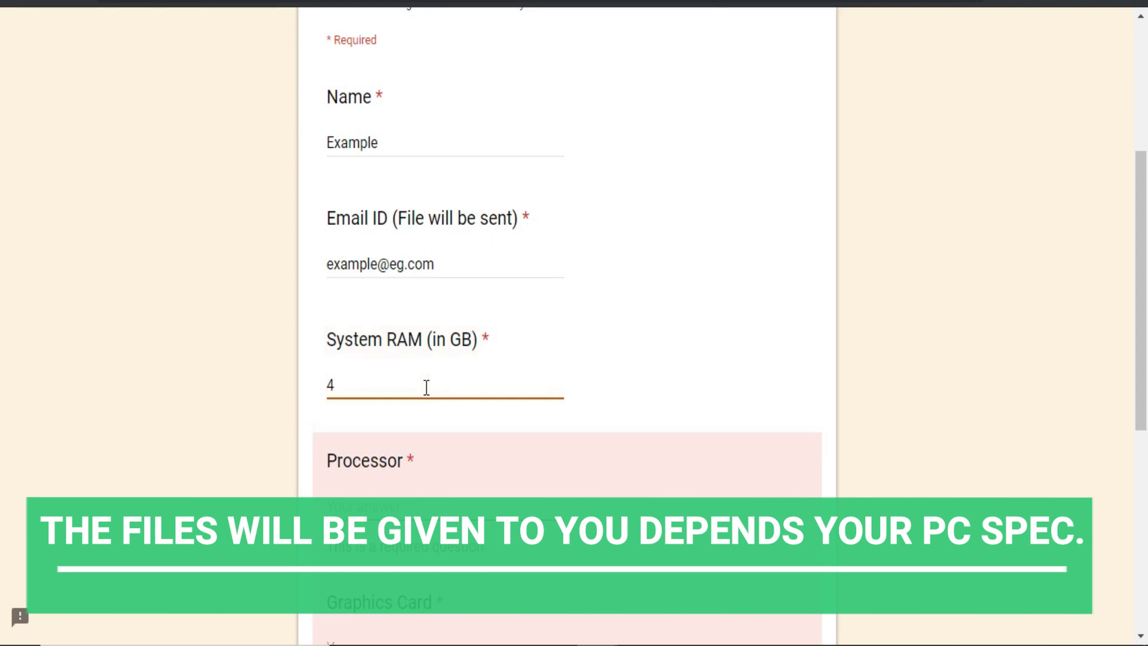
Answer Processor with i5 and Graphics Card with 'no extra graphics card'
left_click(397, 509)
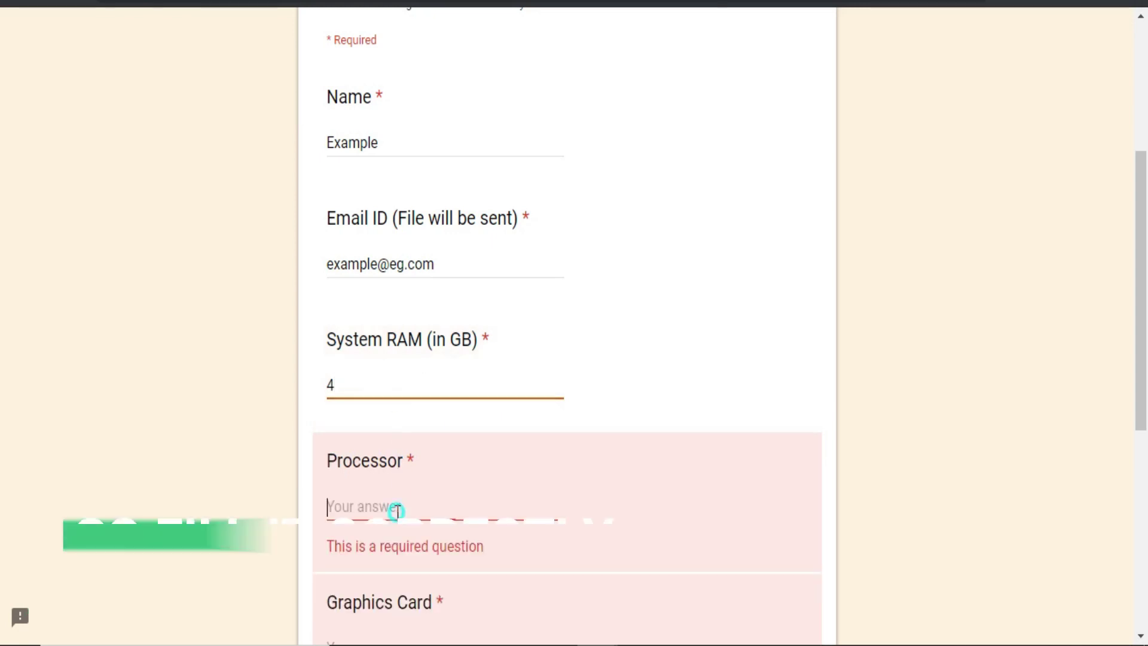
type("i5")
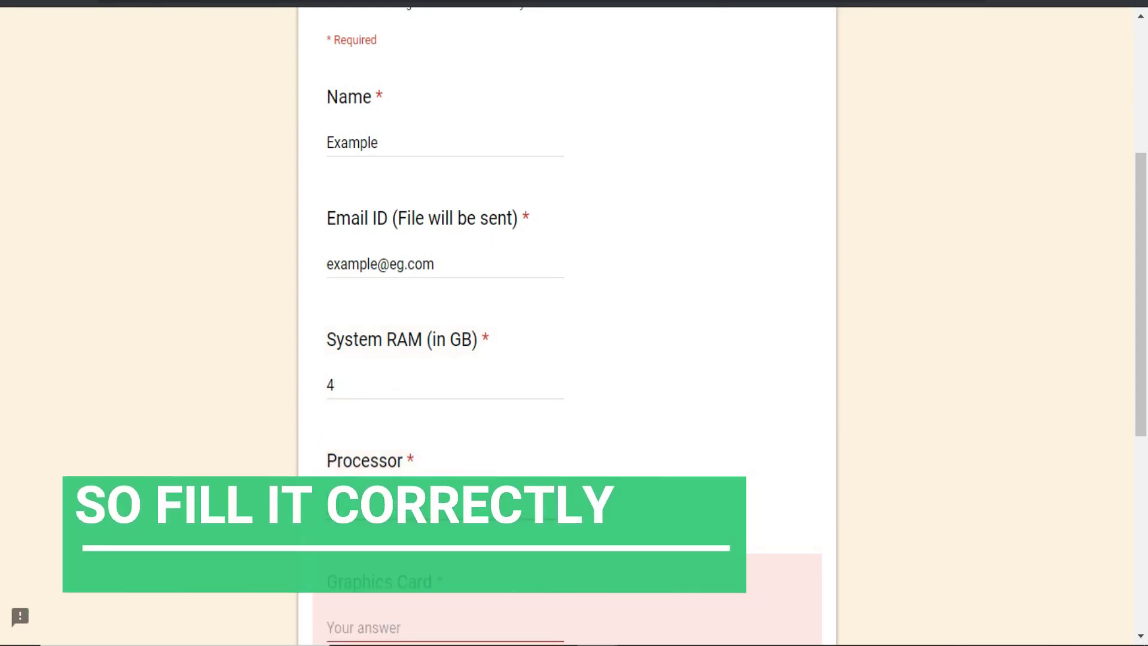
scroll(385, 471, "down", 3)
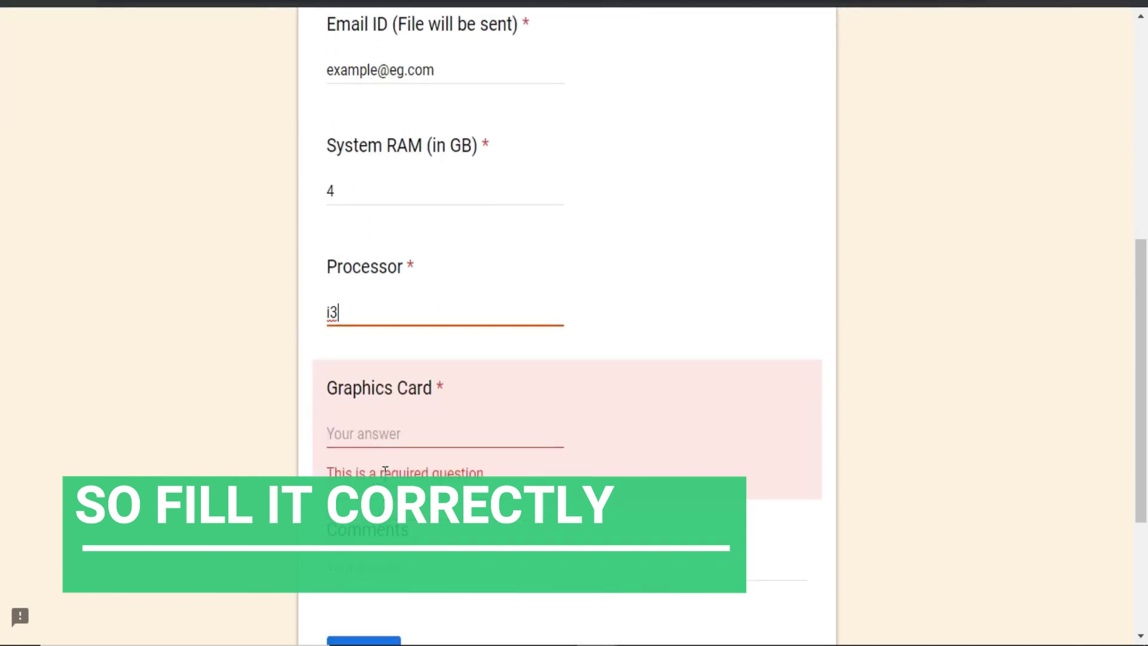
left_click(391, 441)
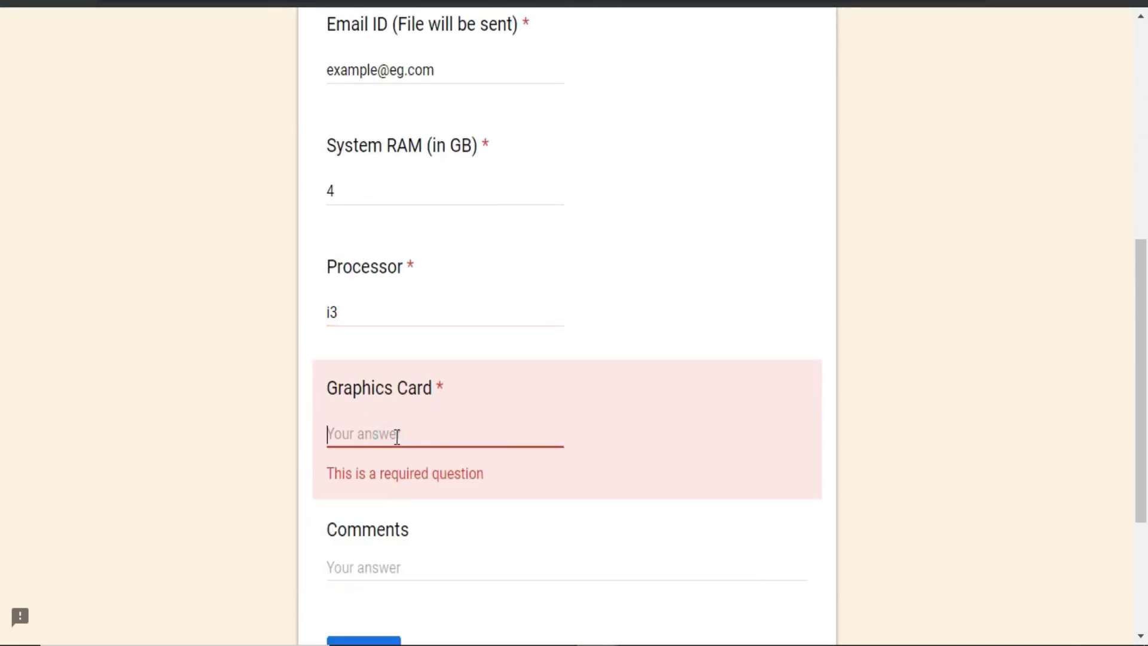
type("no ext")
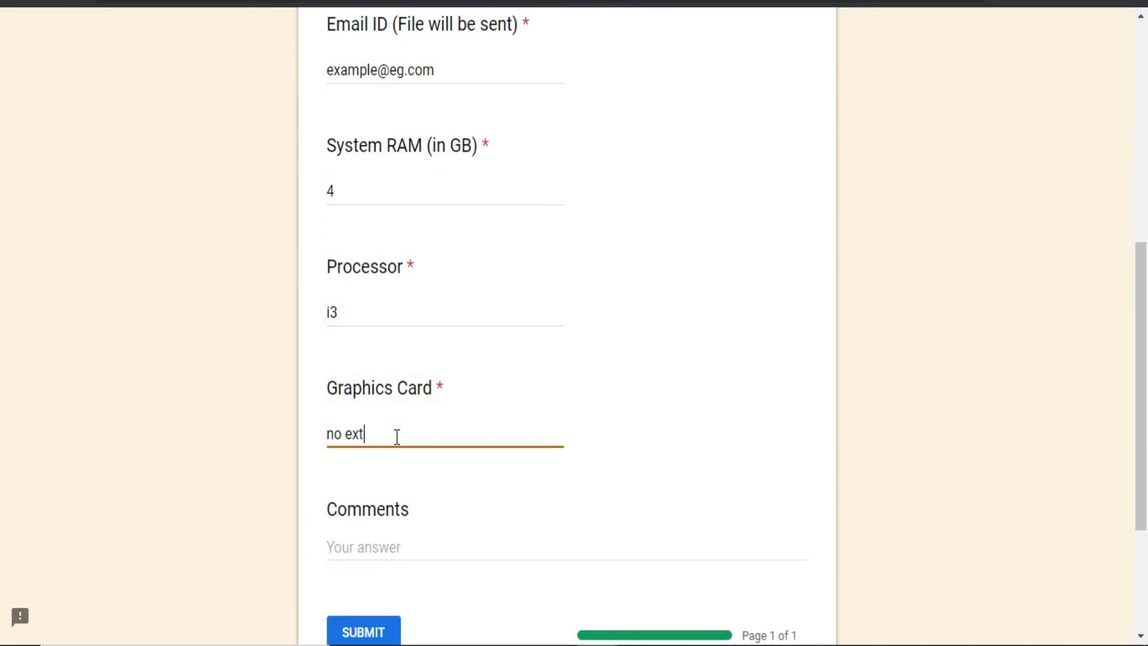
type("ra graphics card")
Write a Comments answer saying the channel is subscribed, a valid email is given, and 'send me the files'
left_click(400, 554)
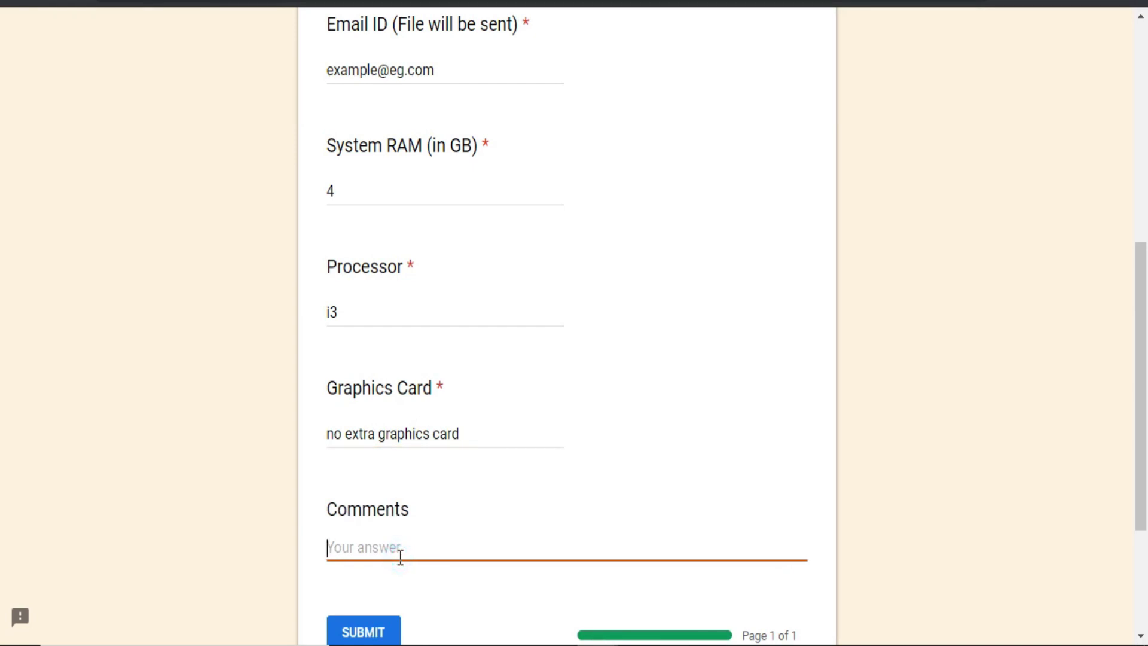
type("I've subscribe your chan")
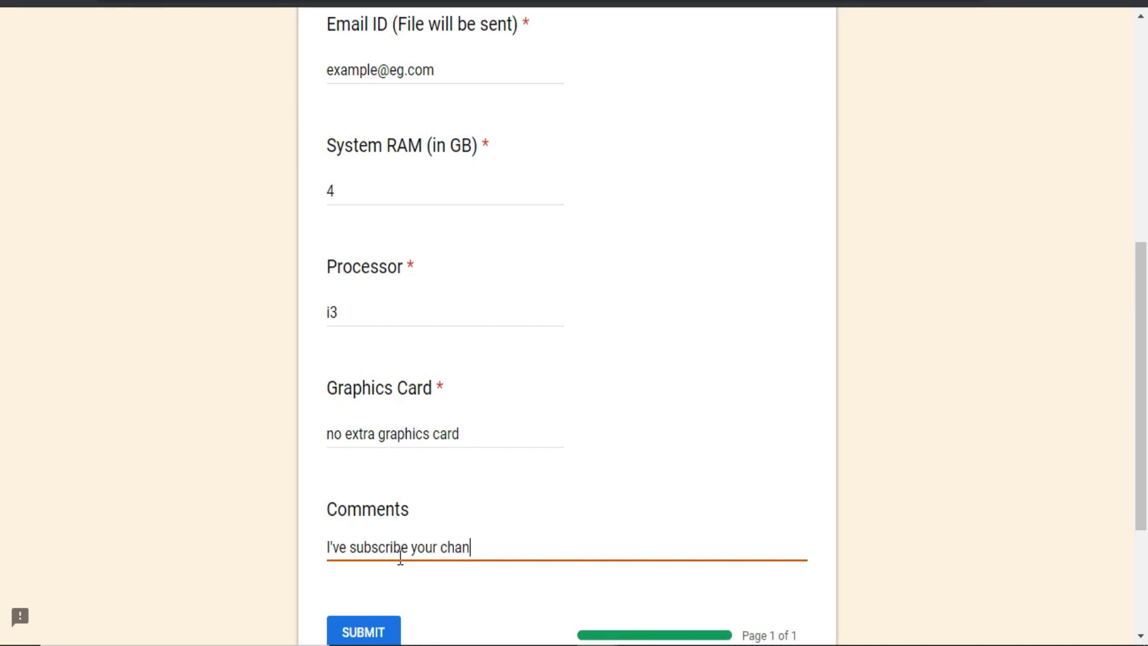
type("nel and")
type("w")
key("BackSpace")
type("provide a ")
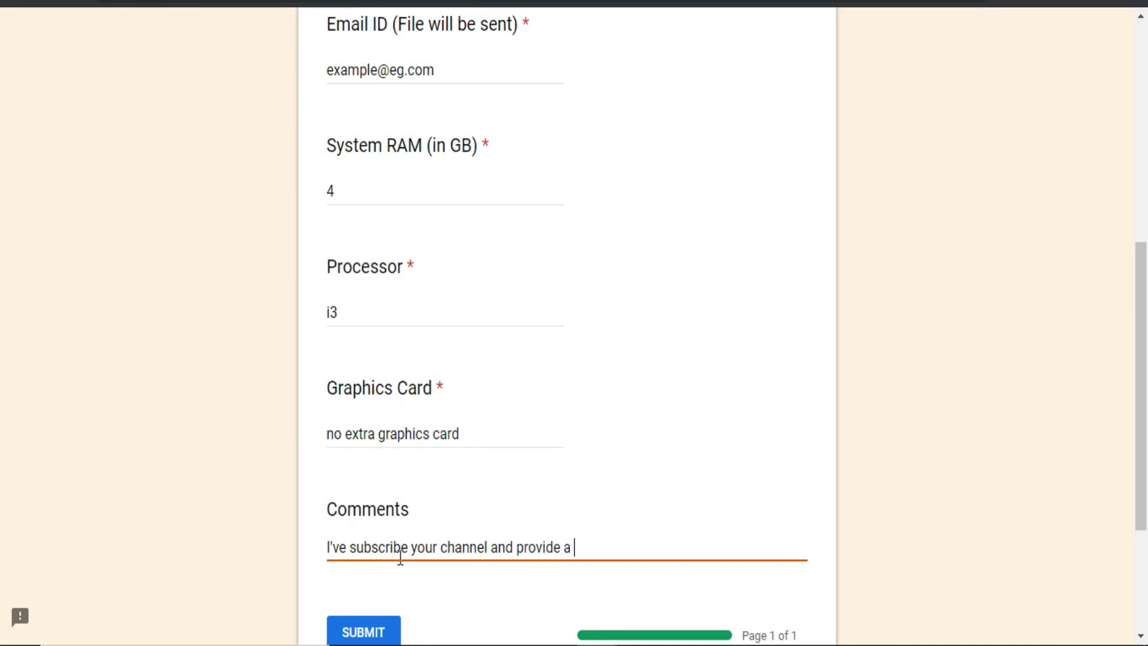
type("vaild")
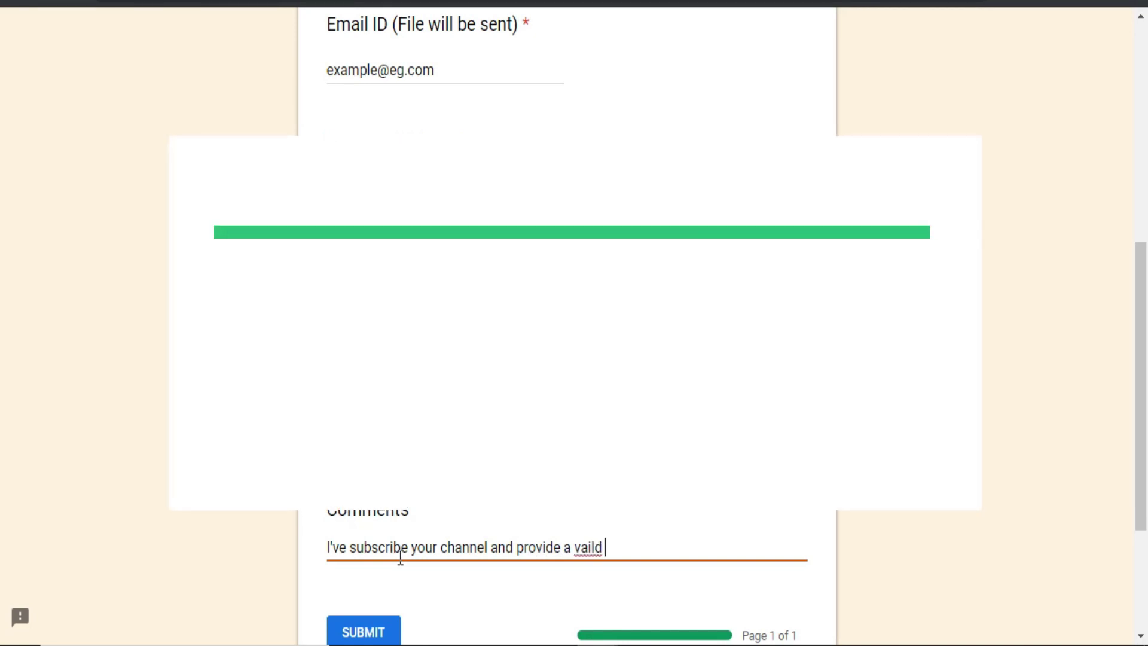
key("BackSpace")
key("BackSpace")
key("BackSpace")
key("BackSpace")
type("lid email. ")
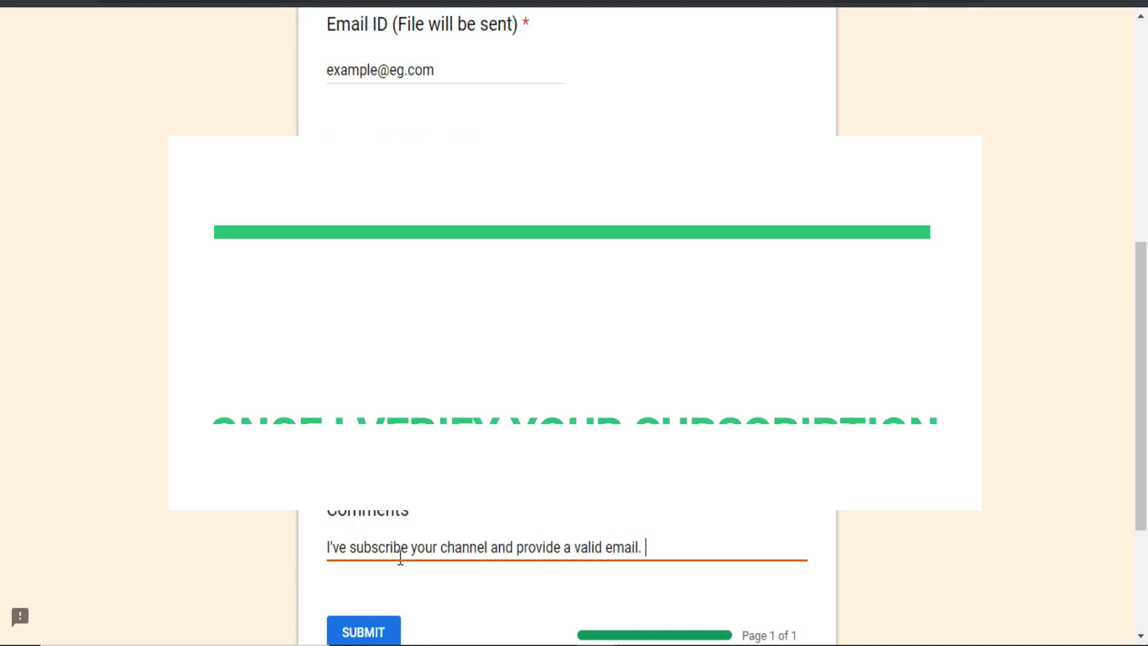
type("s")
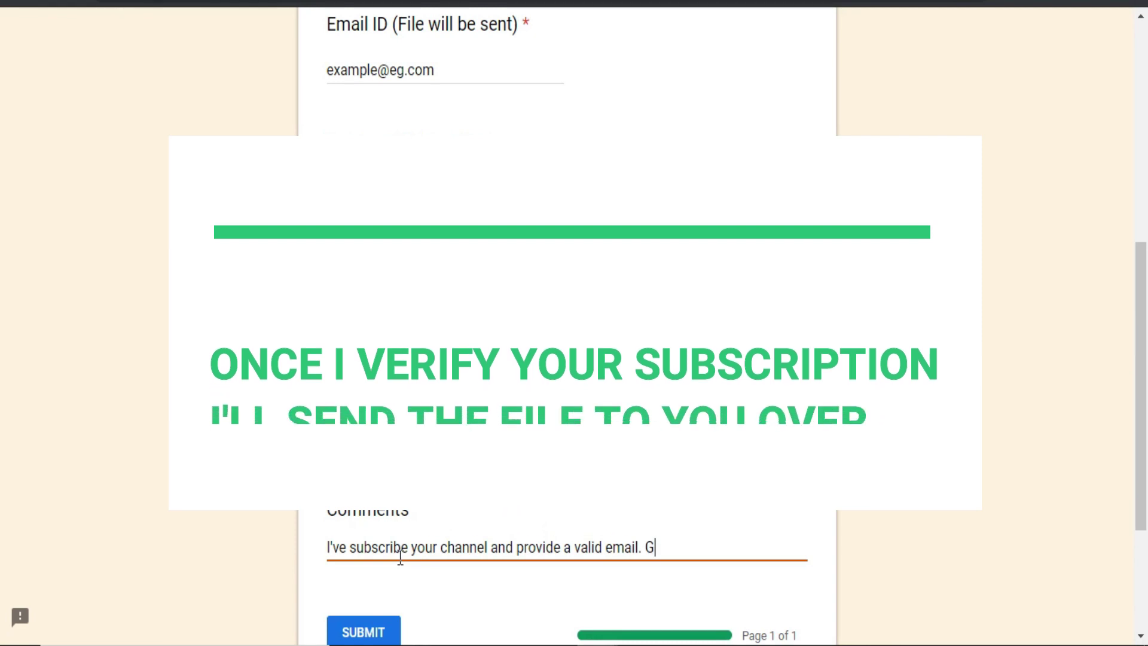
type("end")
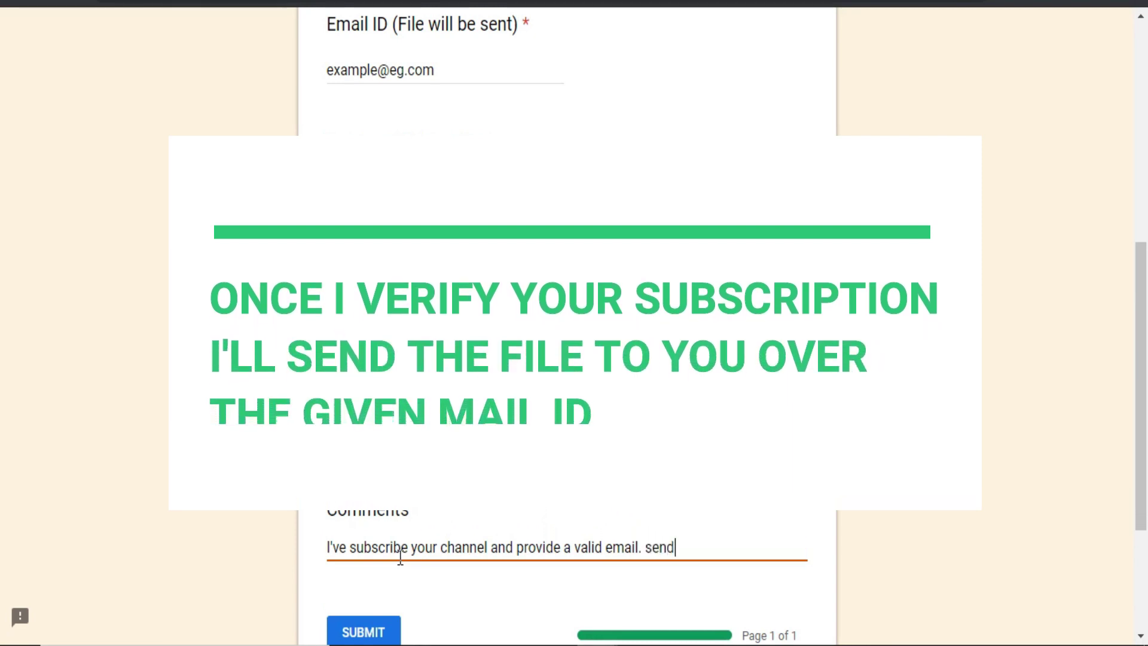
type(" me t")
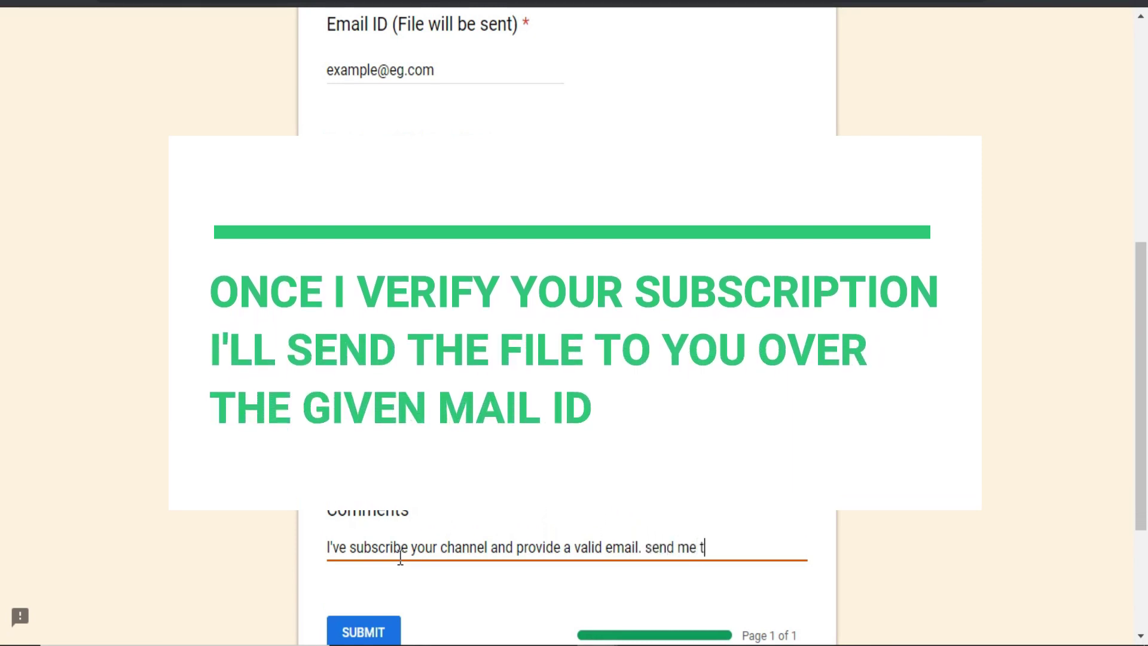
type("he files.")
scroll(388, 514, "down", 2)
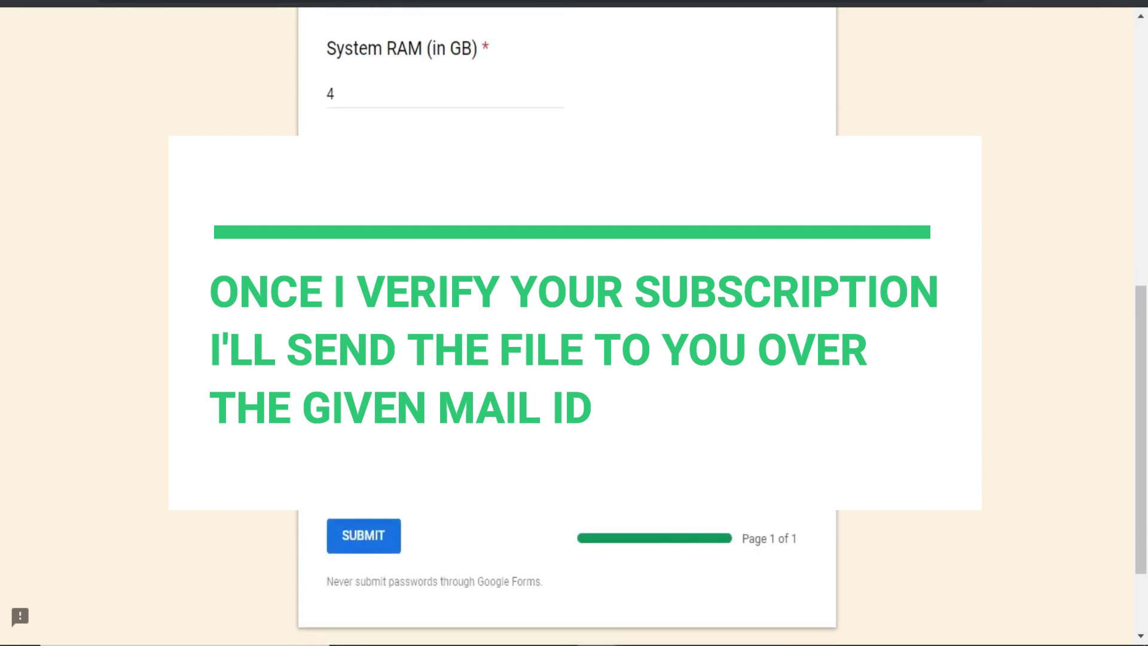
scroll(388, 515, "up", 2)
scroll(387, 515, "down", 3)
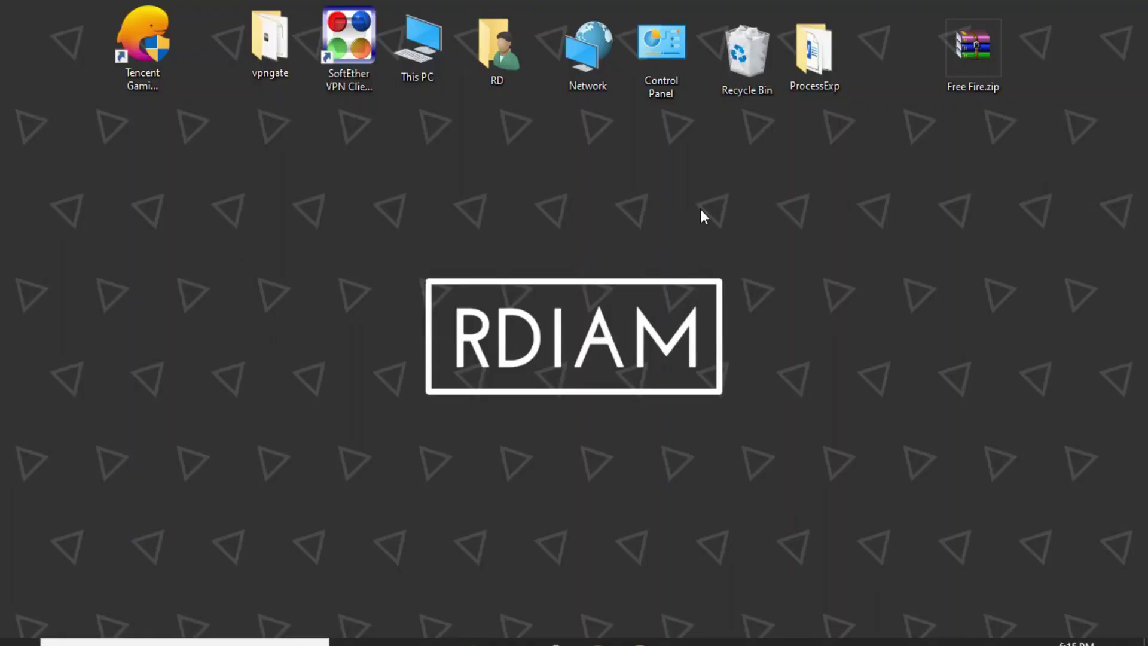
Open Free Fire.zip from the desktop in WinRAR, closing the extra empty window
left_click_drag(960, 63, 273, 258)
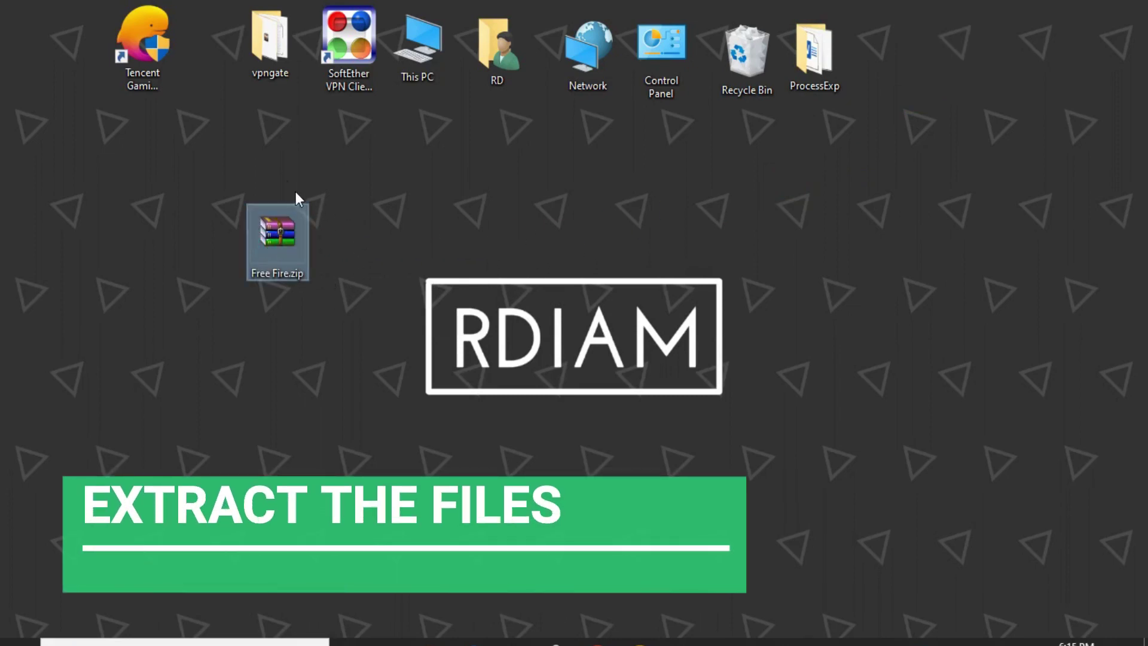
left_click_drag(263, 179, 359, 287)
double_click(277, 256)
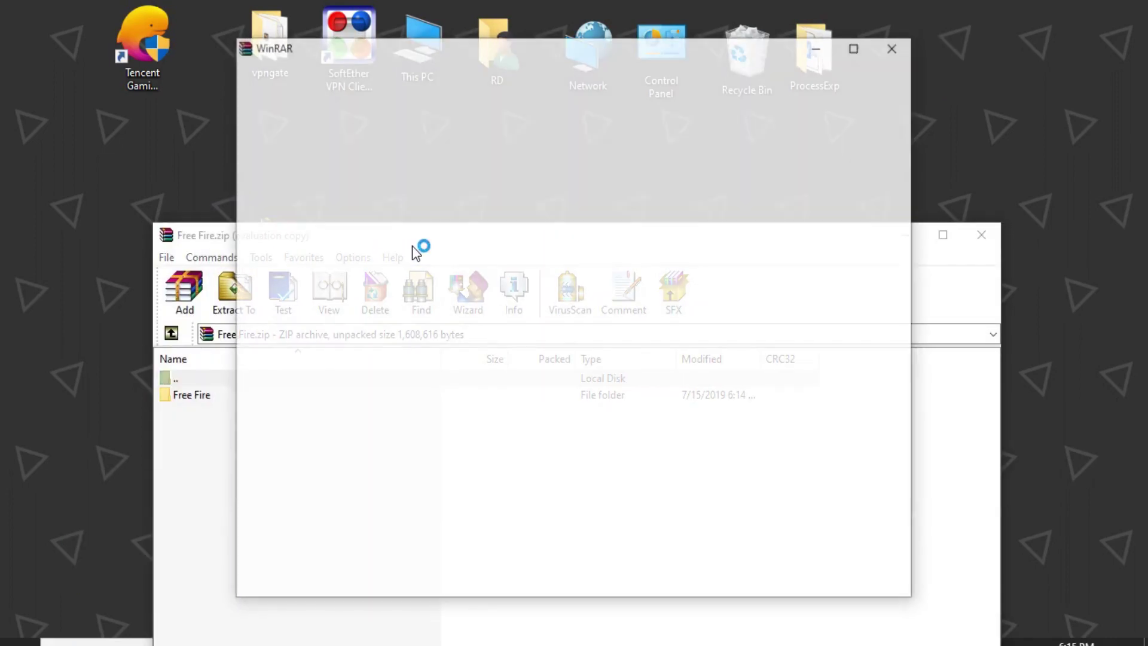
left_click(897, 48)
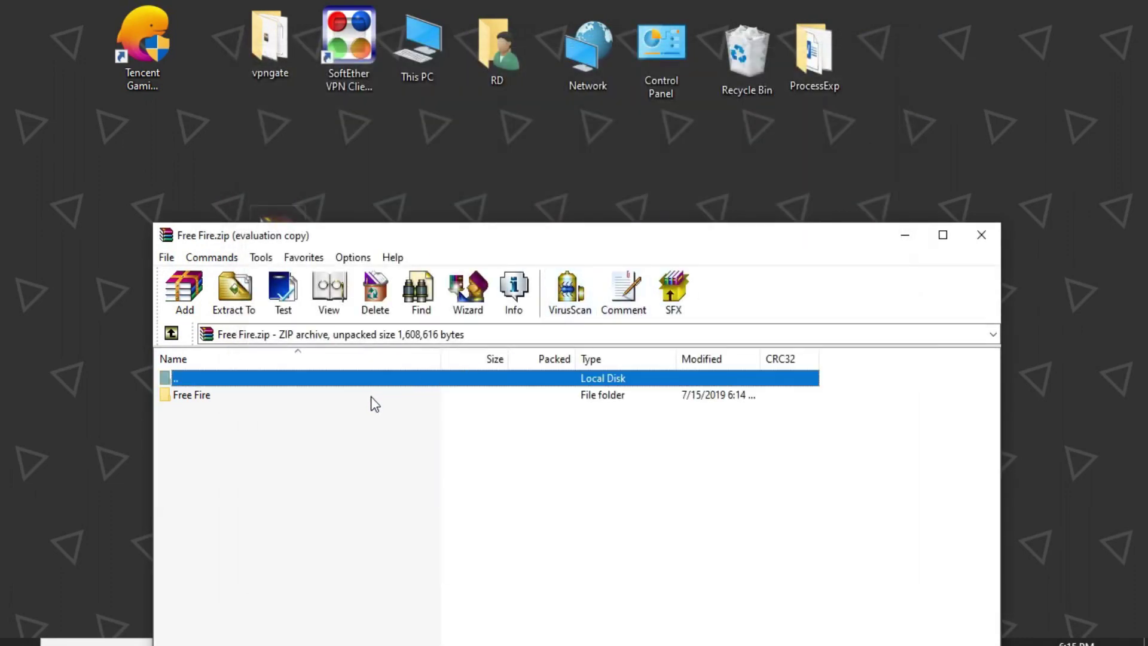
Check the Free Fire folder's contents, then extract the folder onto the desktop
double_click(371, 397)
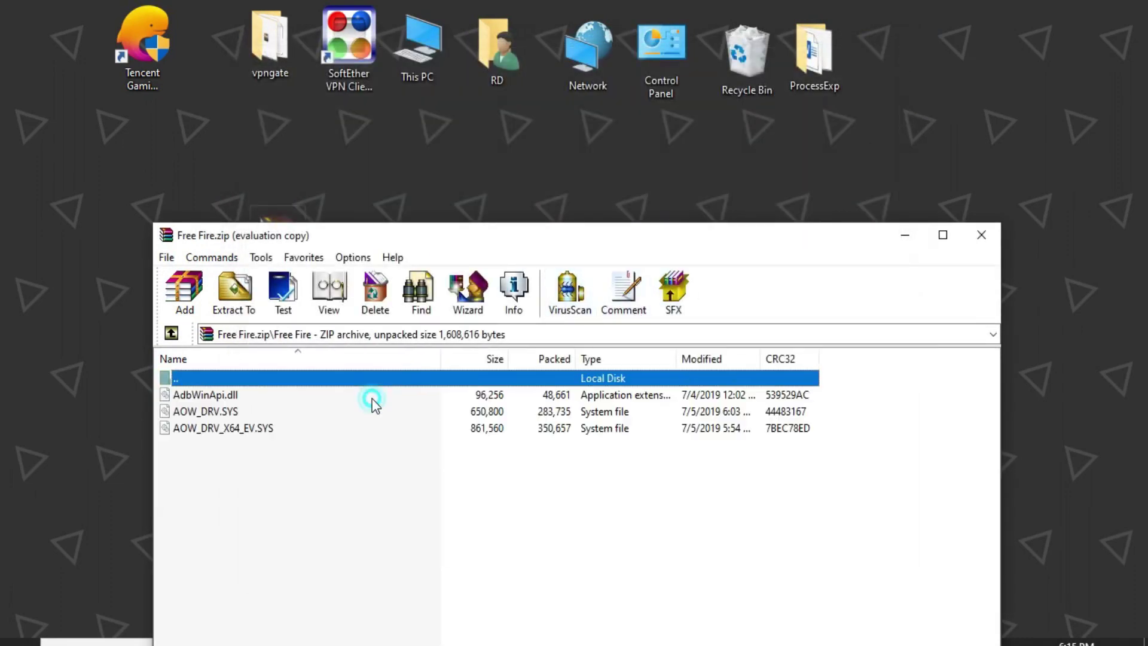
left_click(172, 333)
left_click_drag(208, 403, 62, 218)
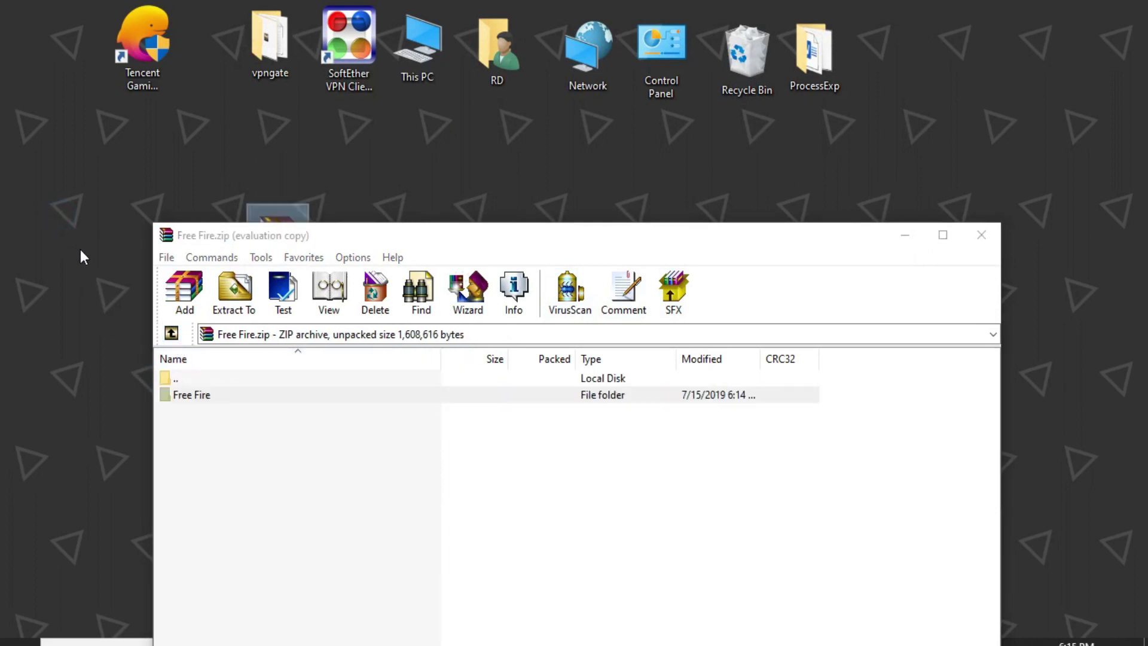
Close WinRAR, move Free Fire.zip to the top right, and open the extracted Free Fire folder
left_click(987, 234)
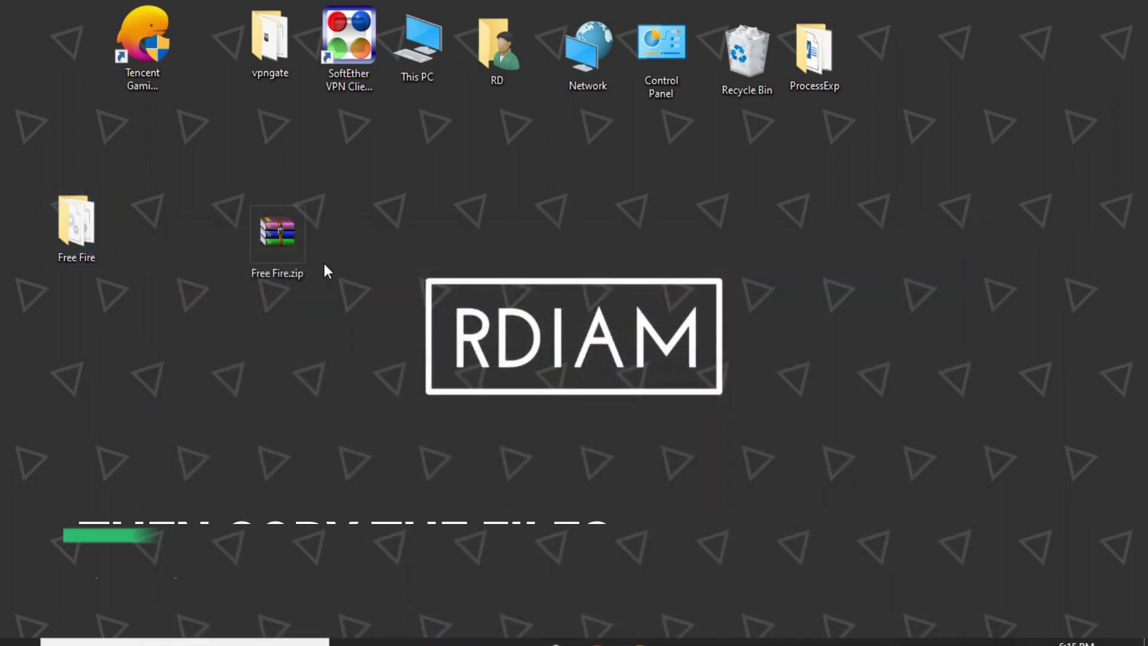
left_click_drag(269, 233, 985, 45)
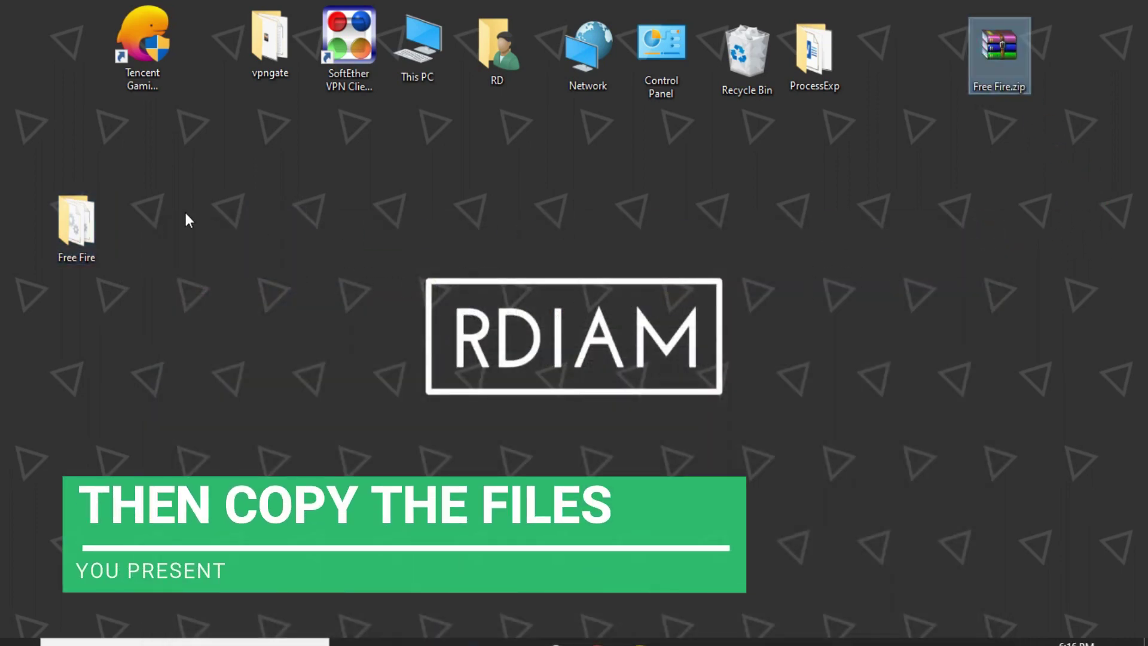
double_click(80, 199)
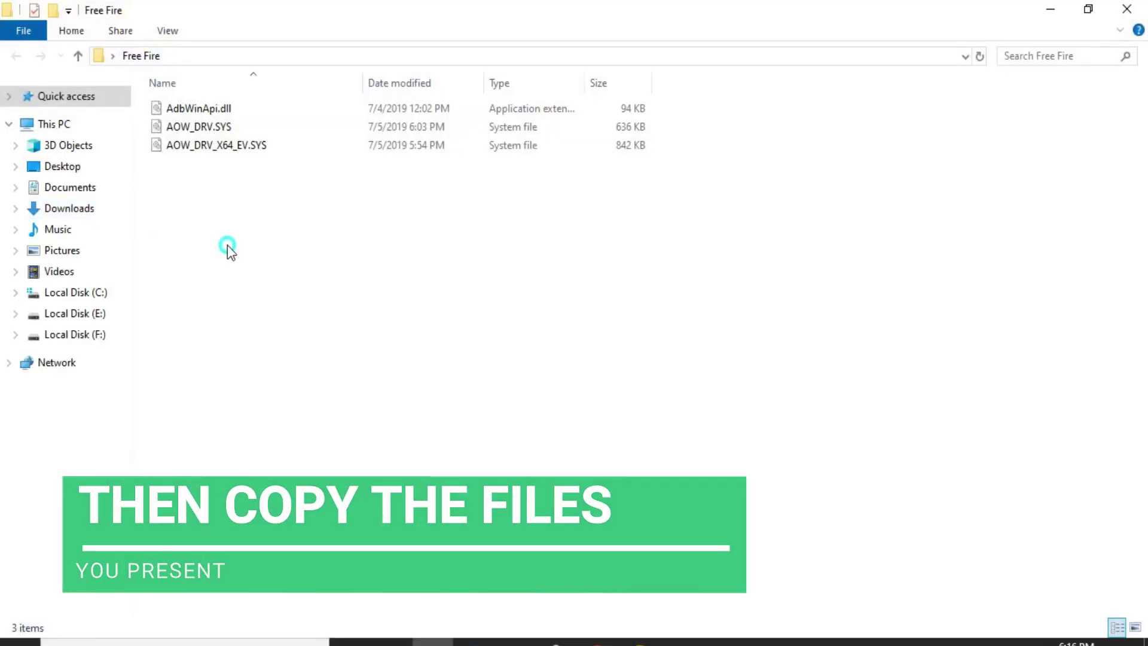
Copy the three Free Fire files (1.53 MB) and return to the desktop
left_click_drag(226, 248, 246, 107)
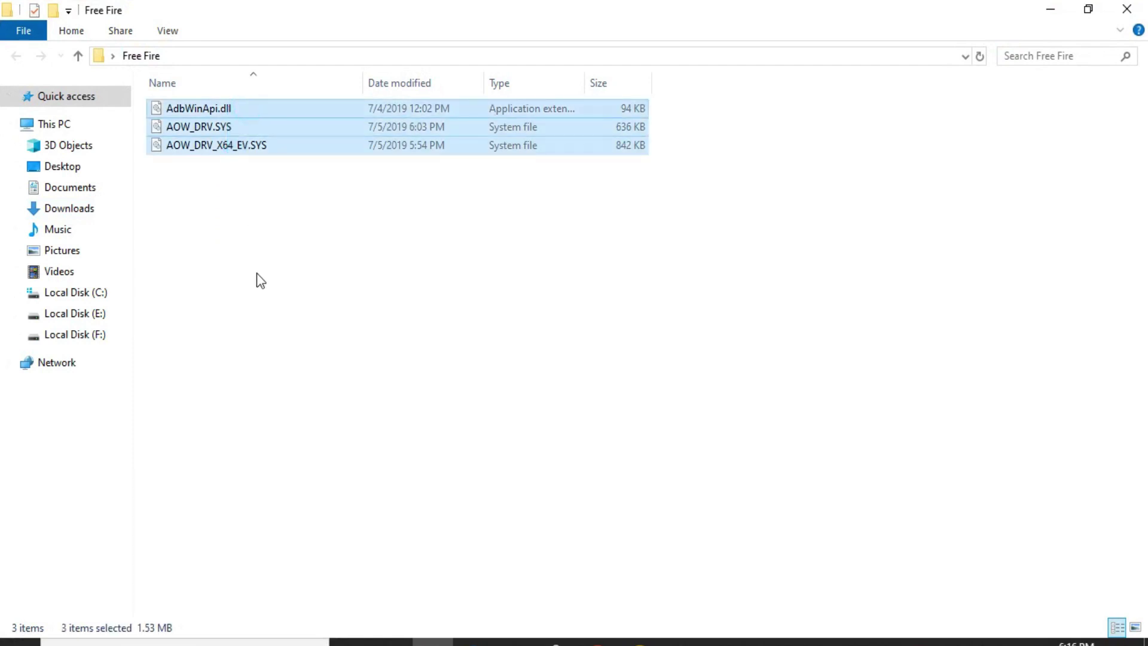
left_click(332, 309)
left_click_drag(702, 190, 575, 106)
right_click(474, 132)
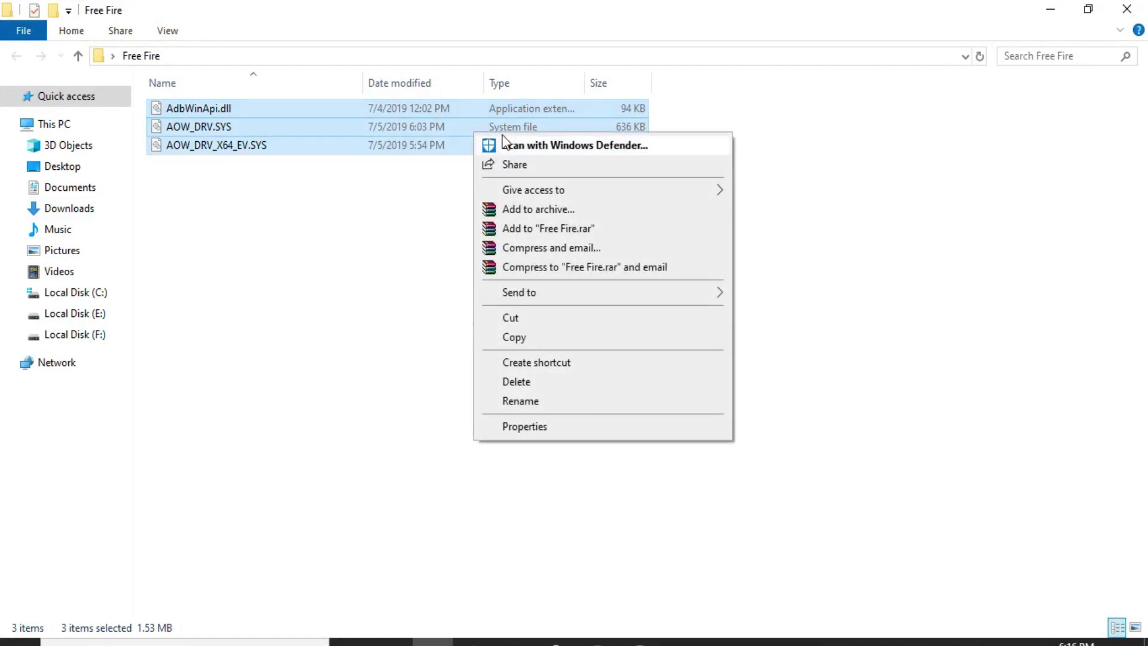
left_click(509, 337)
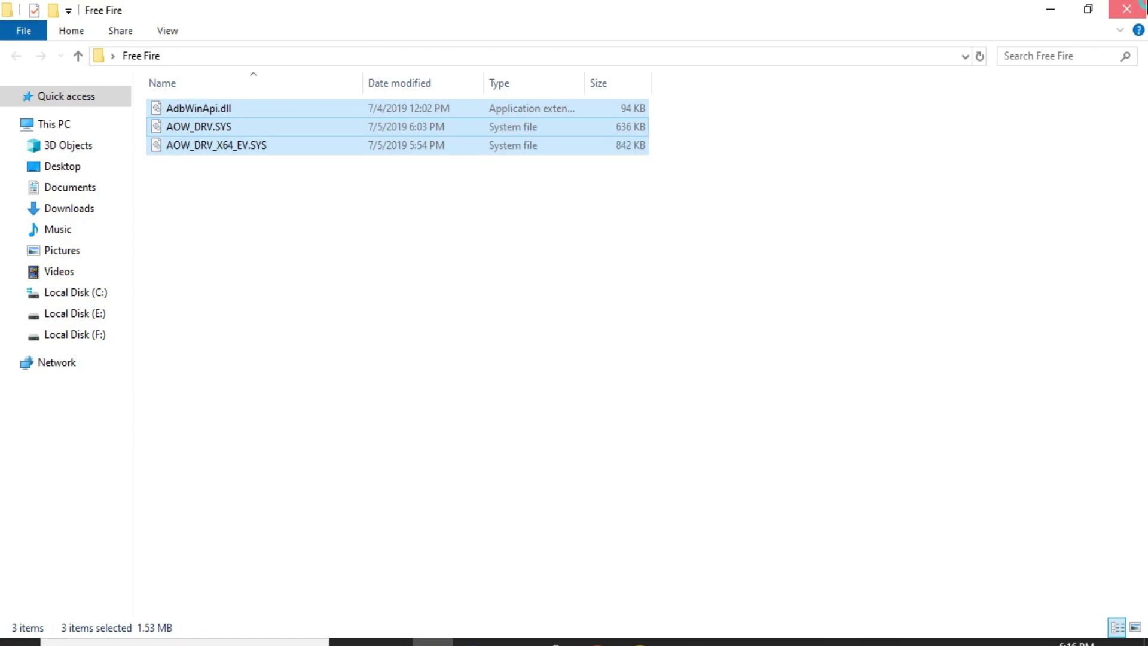
key("super+d")
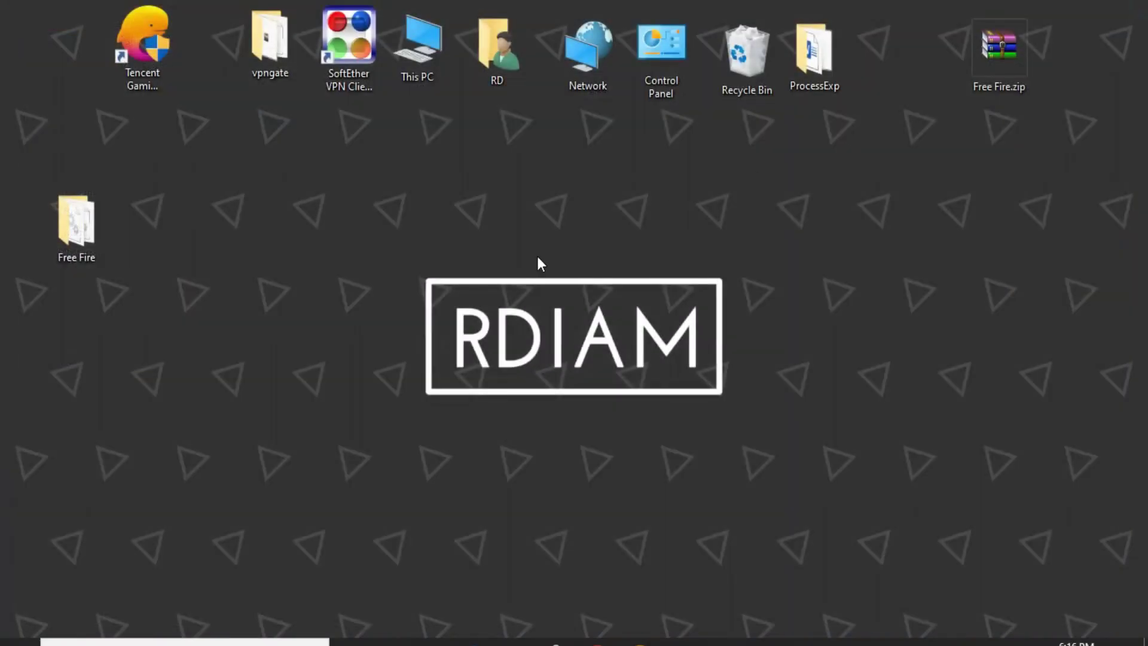
Navigate from the Tencent Gaming Buddy shortcut to F:\program files\txgameassistant\ui
left_click(167, 50)
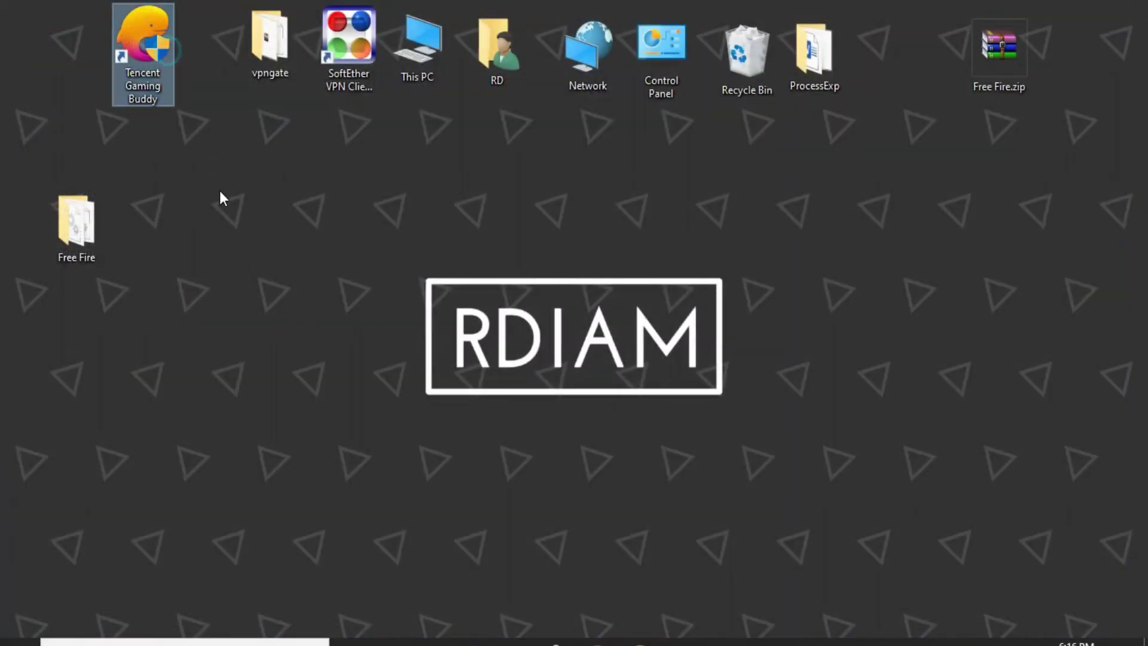
right_click(140, 37)
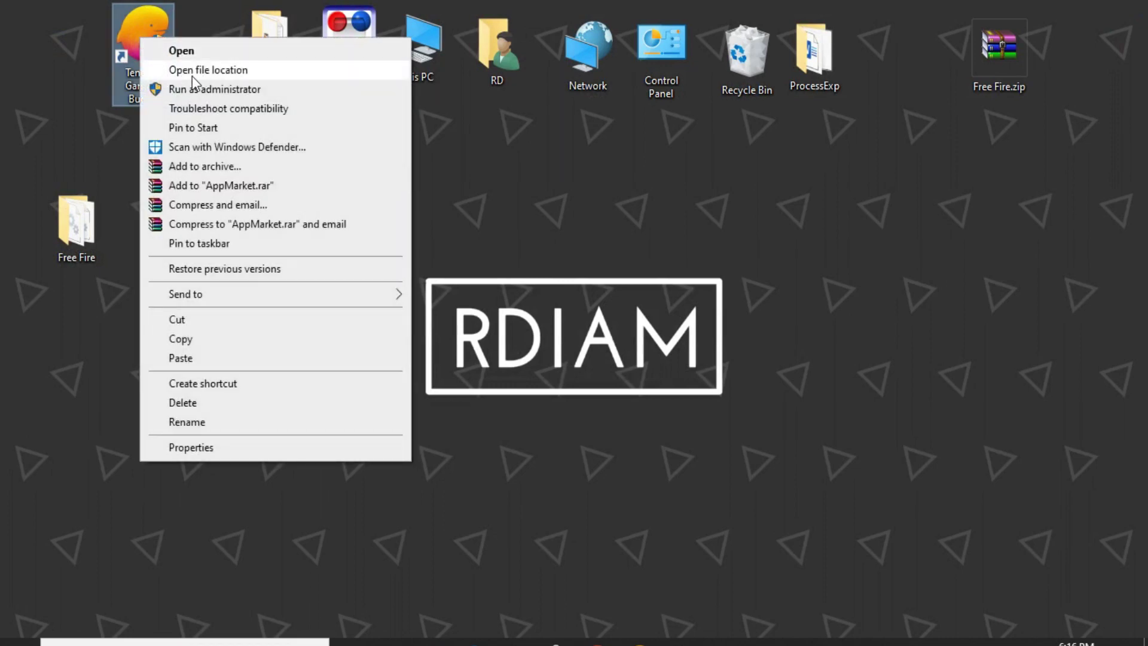
left_click(241, 74)
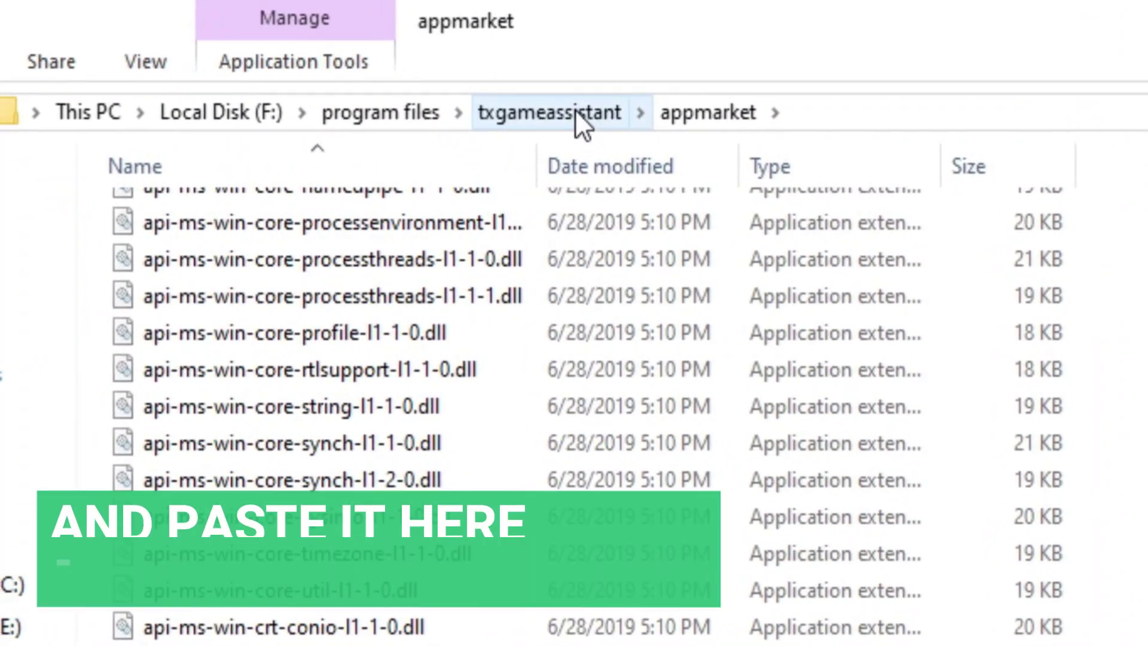
left_click(575, 114)
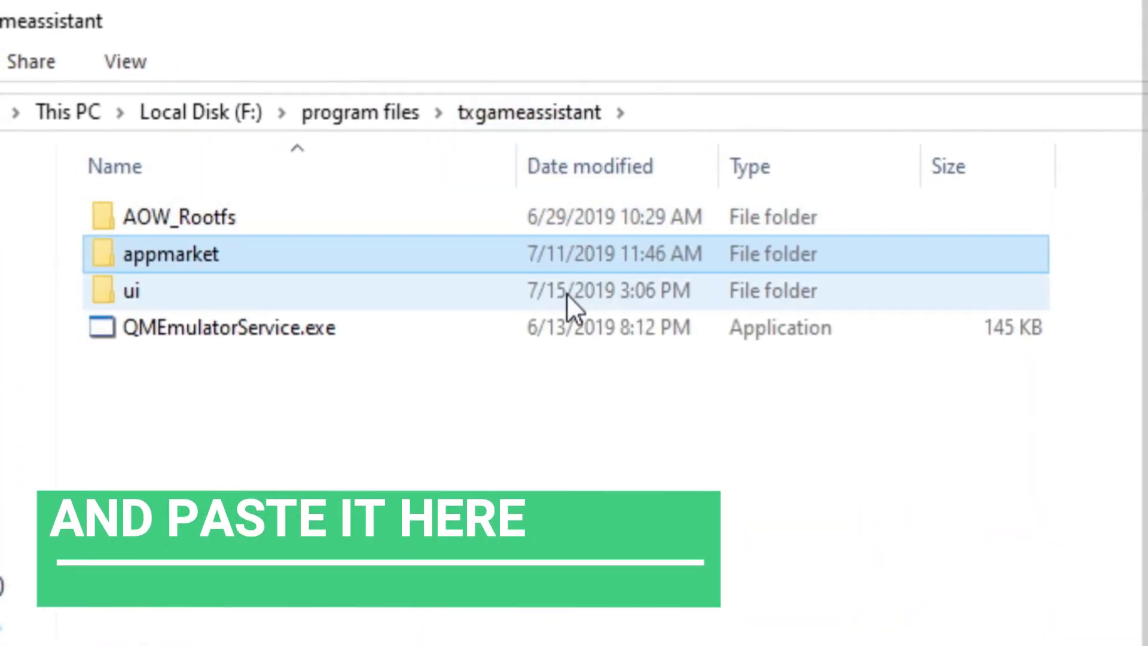
double_click(573, 293)
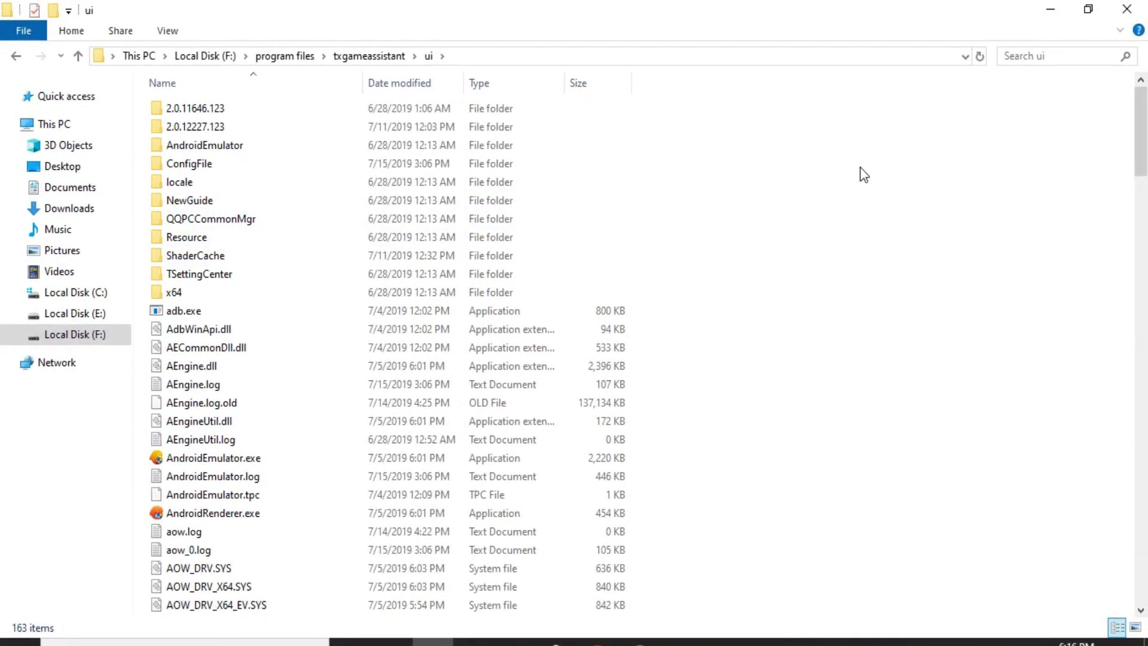
Paste the three Free Fire files into ui, replacing the existing ones, then close the window
right_click(861, 167)
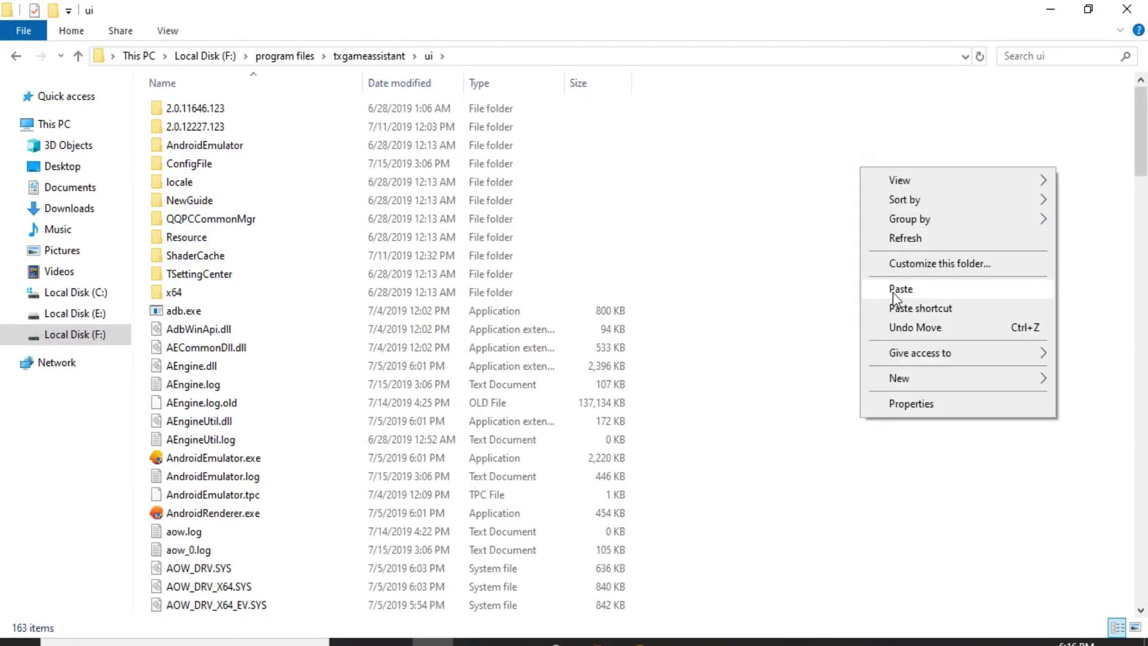
left_click(911, 292)
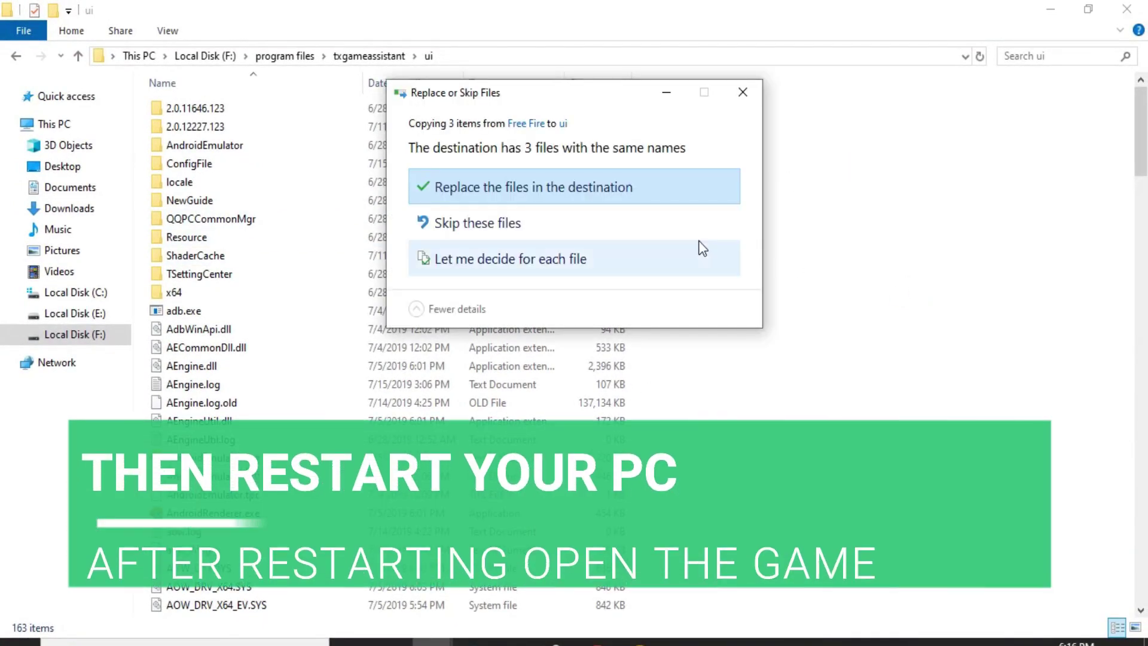
left_click(590, 194)
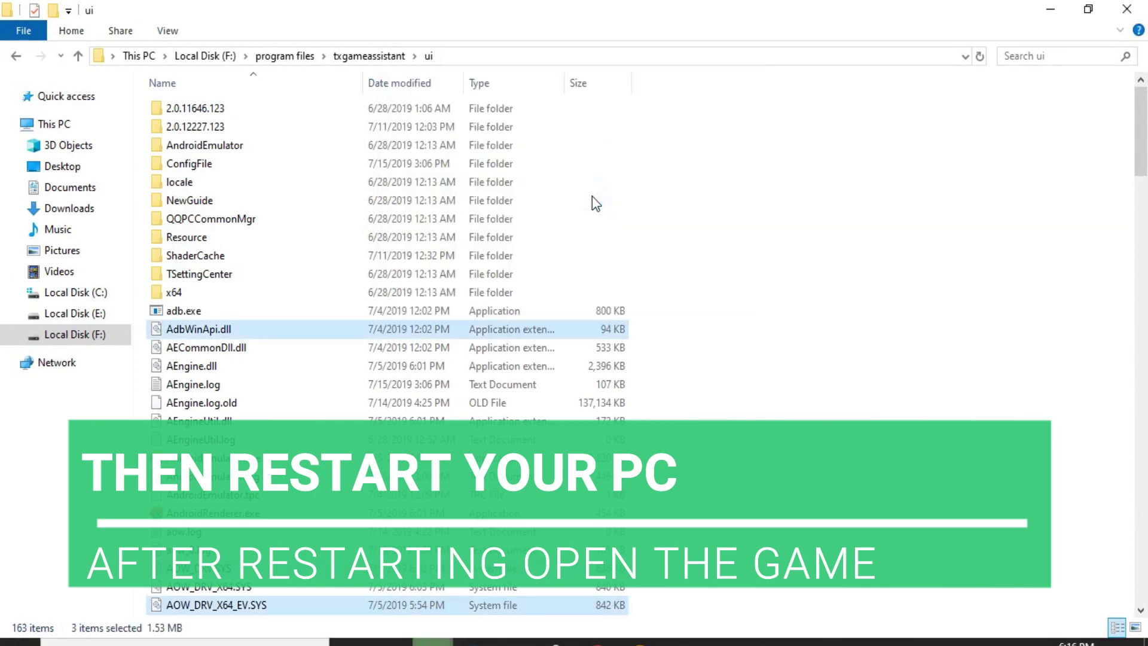
scroll(588, 202, "down", 5)
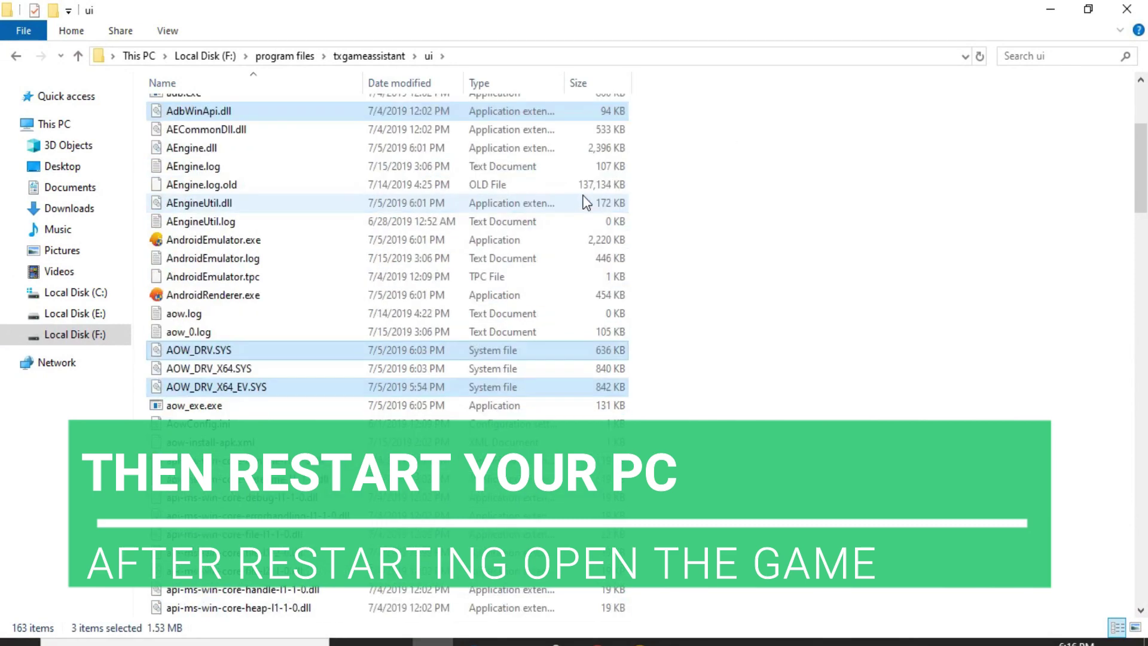
left_click(1143, 7)
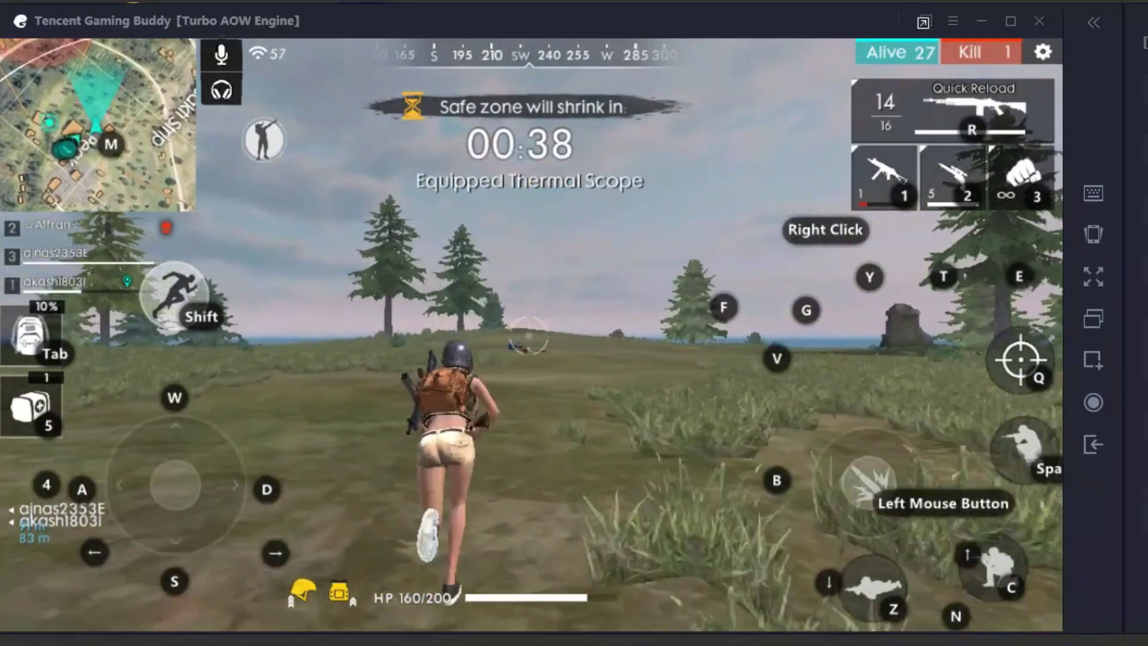
Run to the loot box, grab the pan, AR ammo, scope, foregrip and magazine, then reload
key("w")
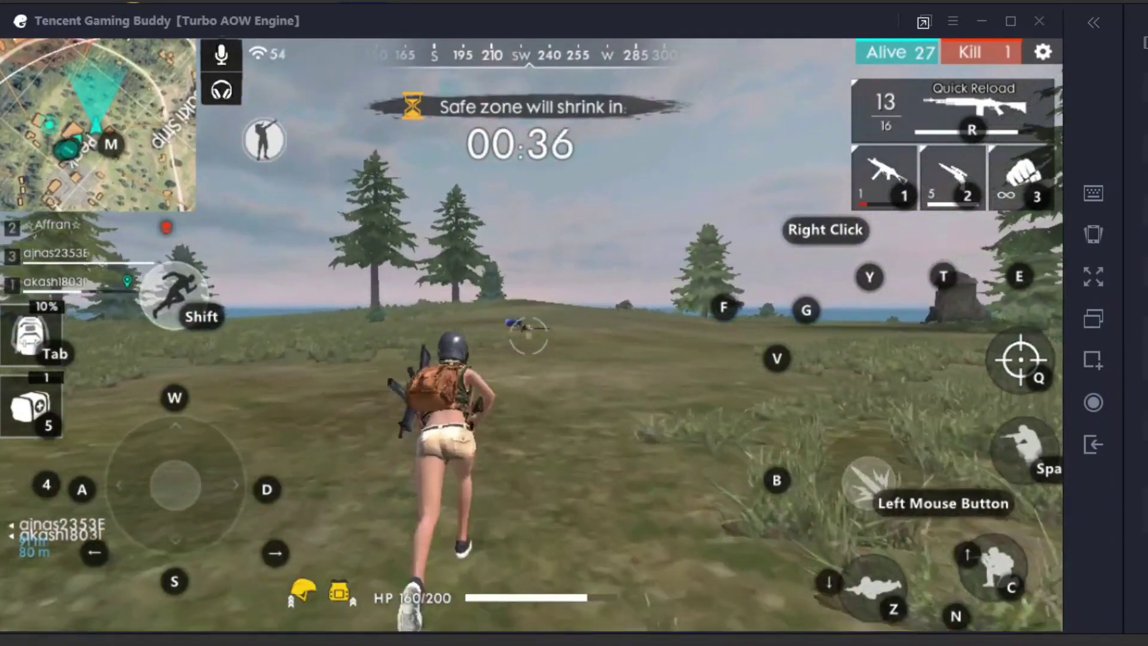
key("w")
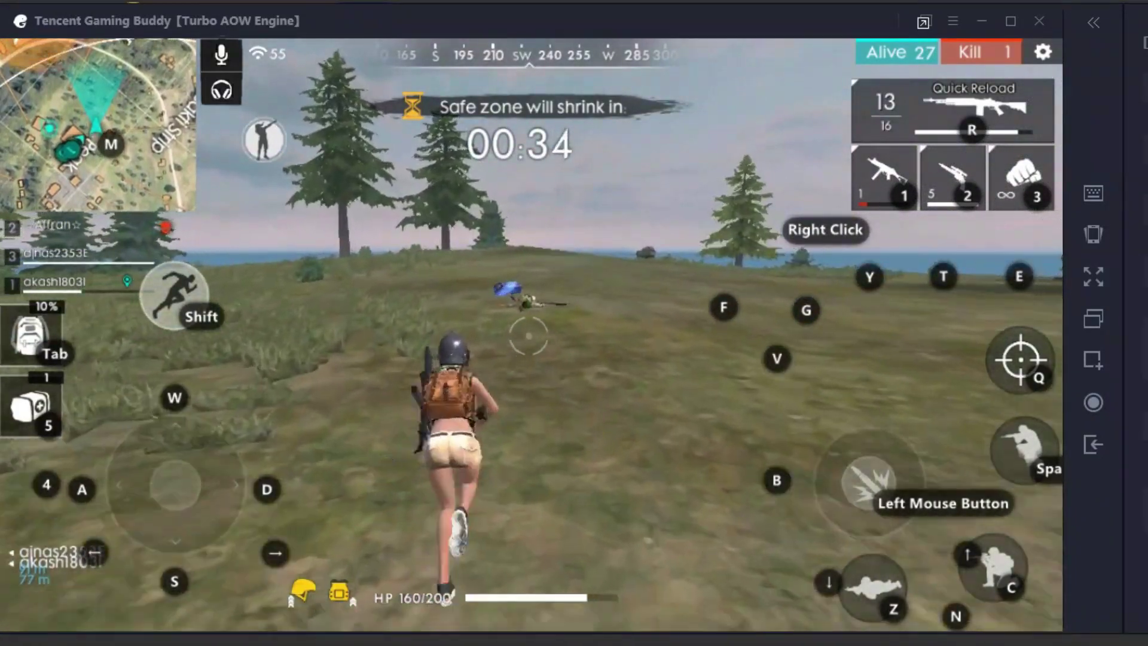
key("w")
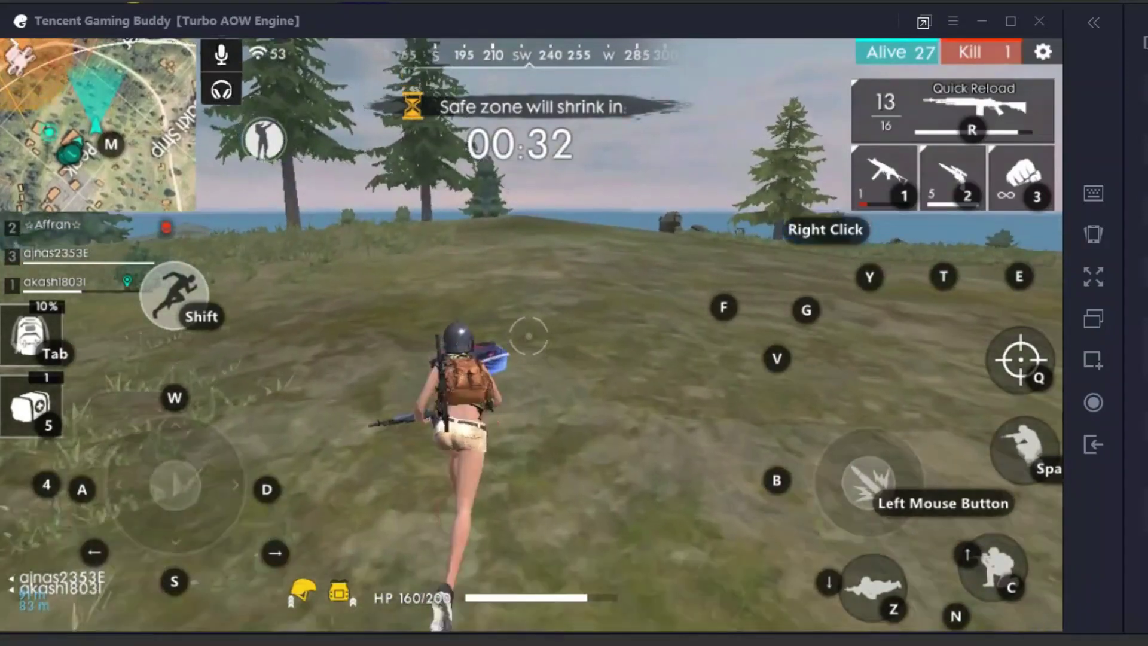
key("e")
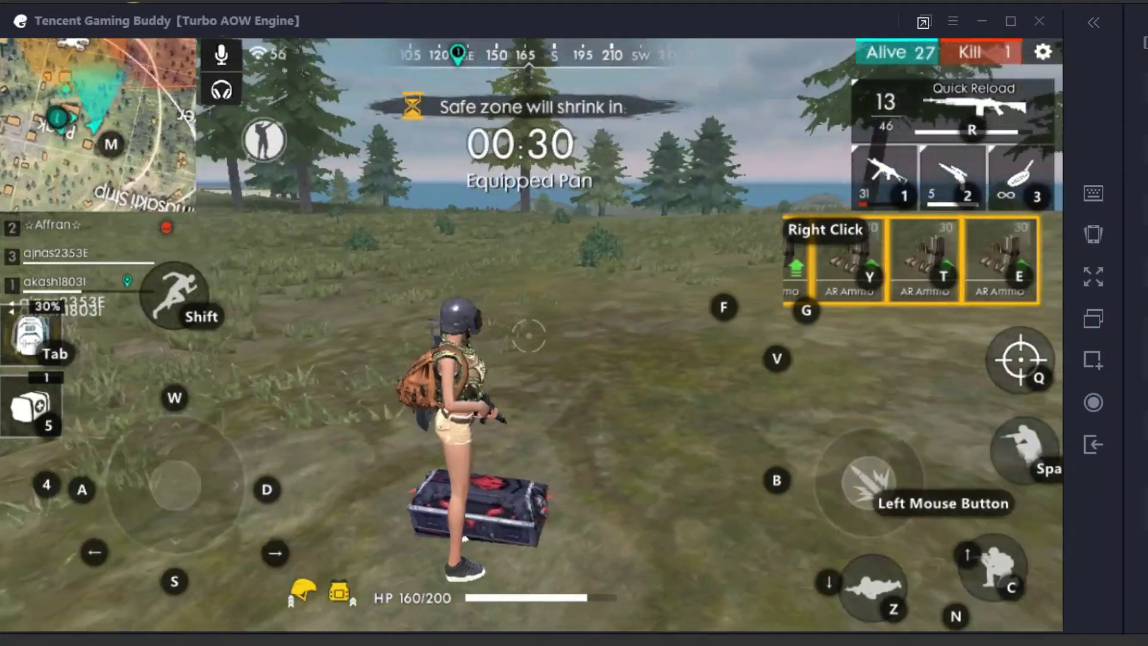
key("e")
key("e")
key("e")
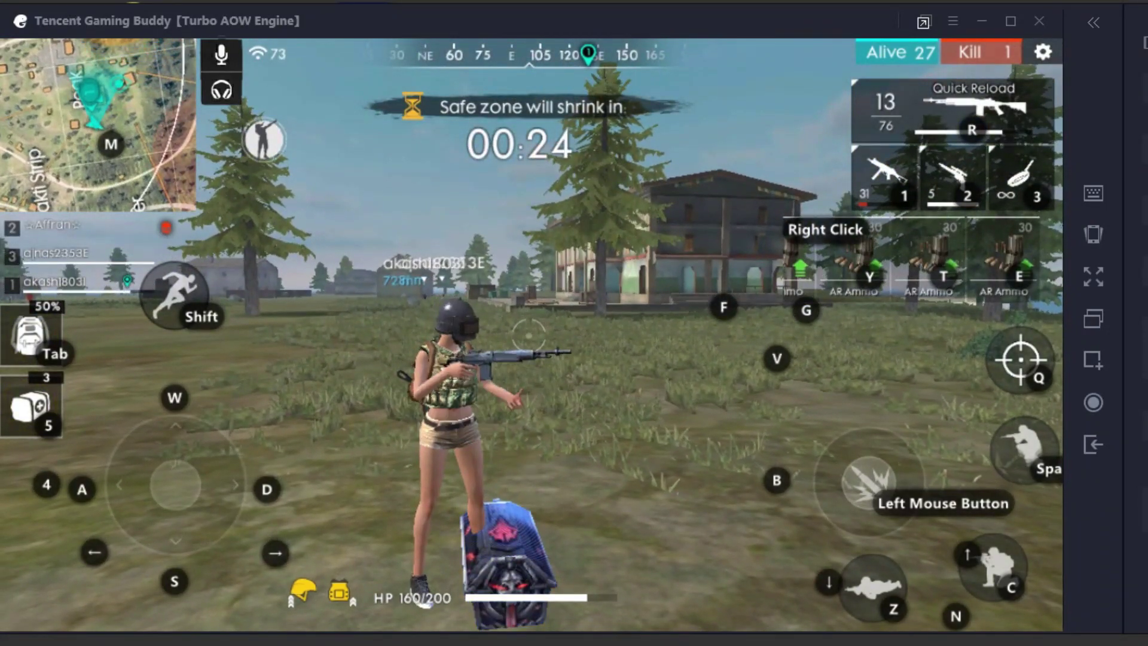
key("w")
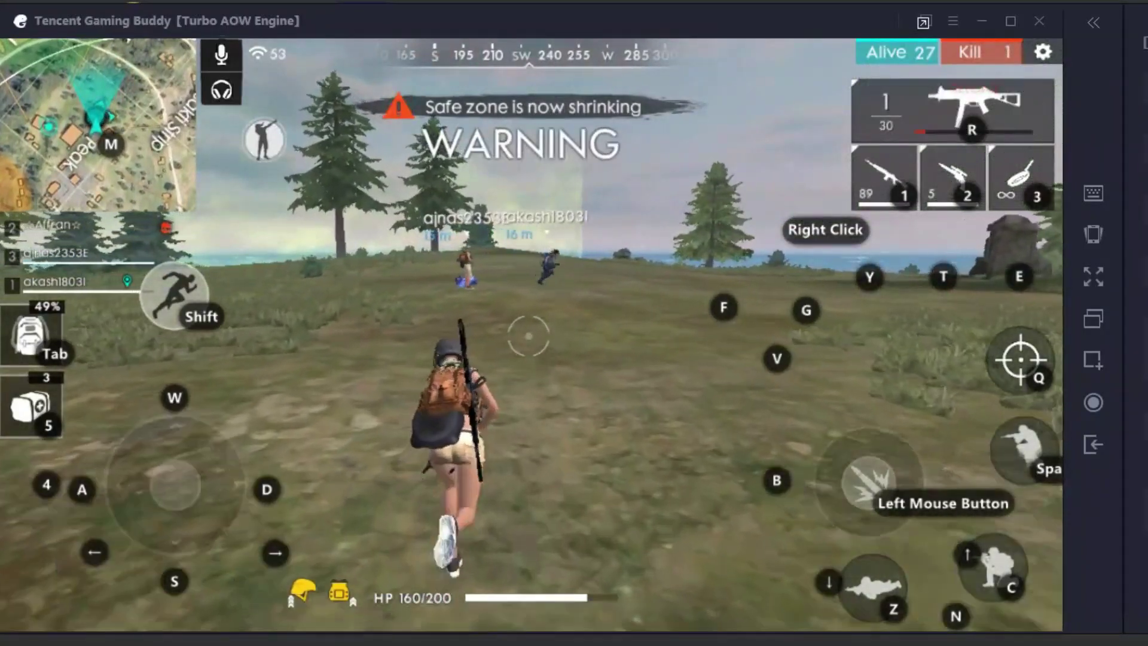
key("r")
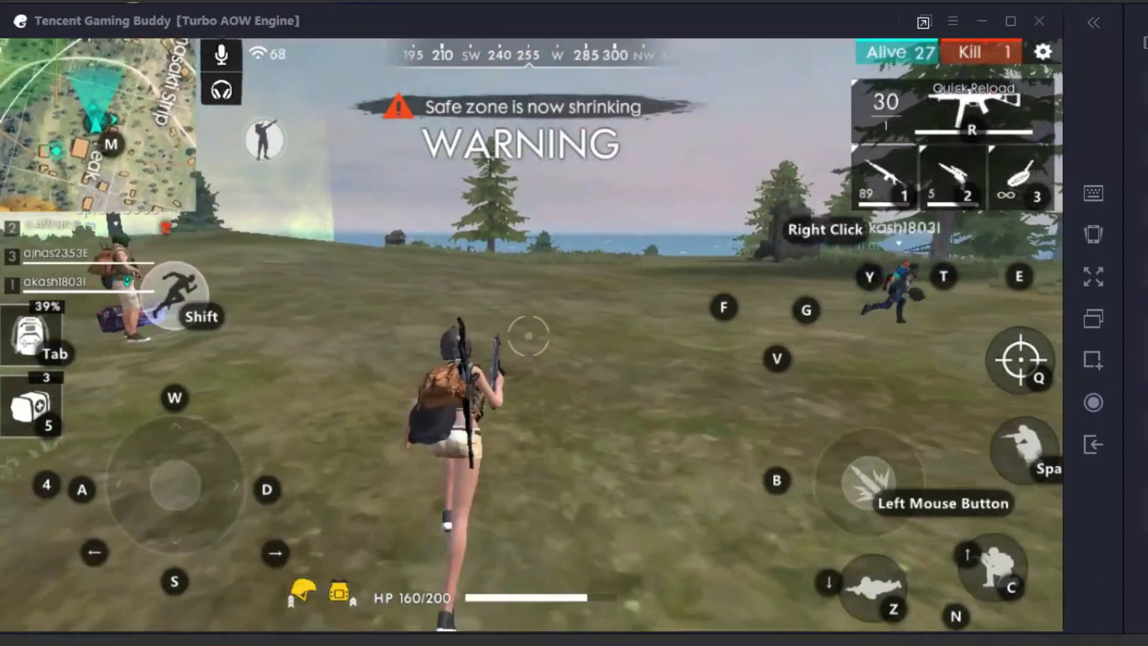